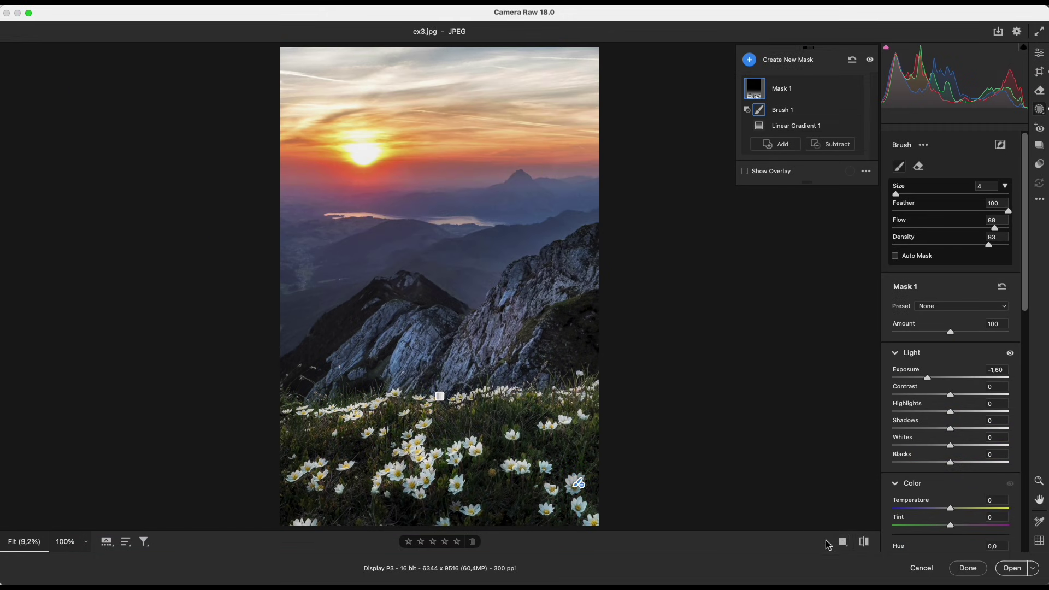
Toggle the Before/After view to compare the brightened night Saigon photo with the original.
{"action": "left_click", "coordinate": [842, 542]}
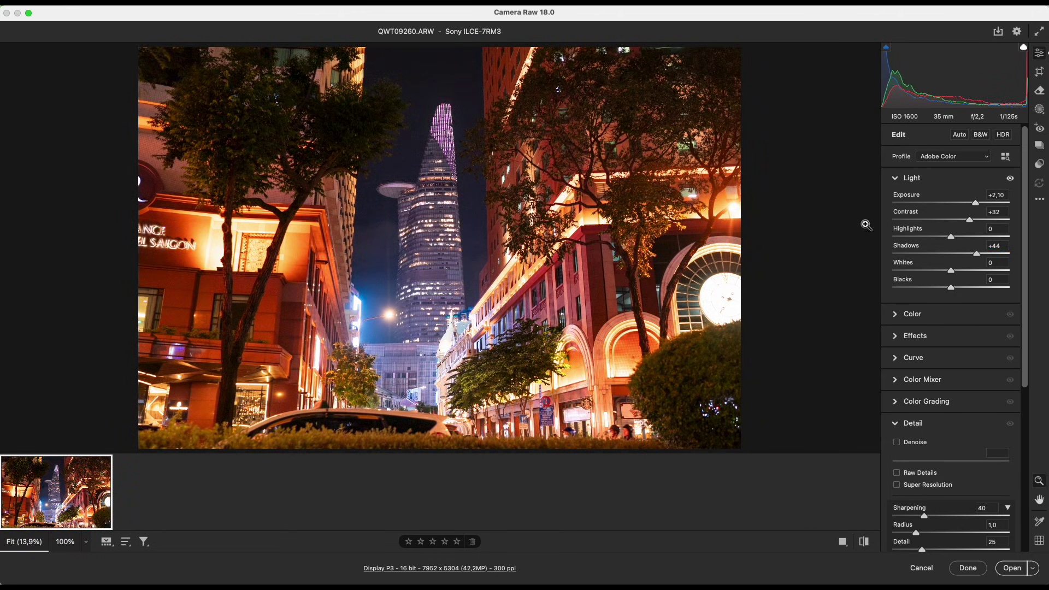
Zoom into the tower to check grain, then apply Denoise to the ISO 1600 night photo.
{"action": "left_click", "coordinate": [456, 219]}
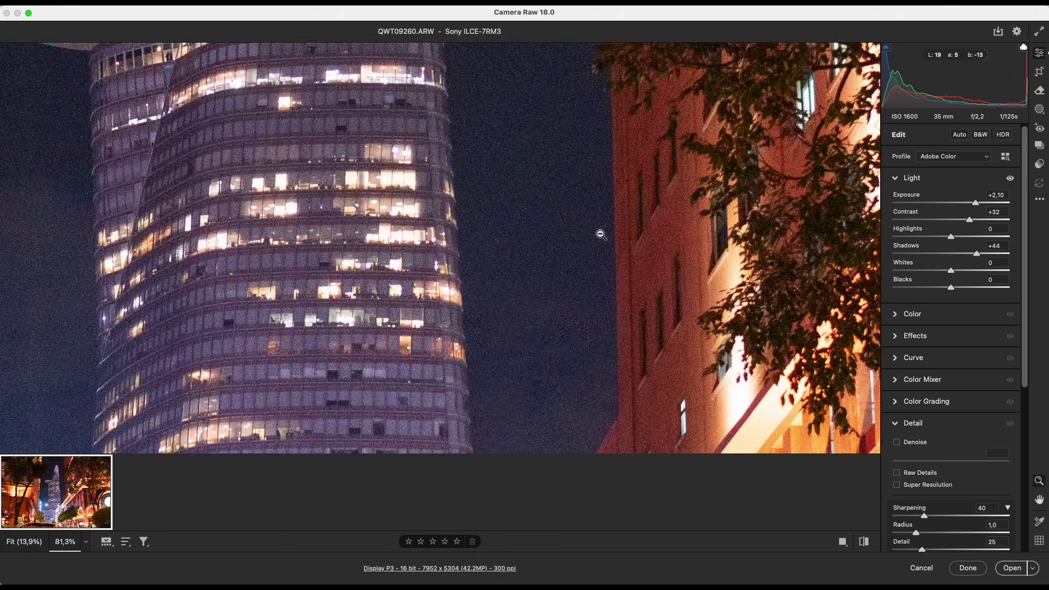
{"action": "left_click_drag", "start_coordinate": [508, 286], "coordinate": [507, 330]}
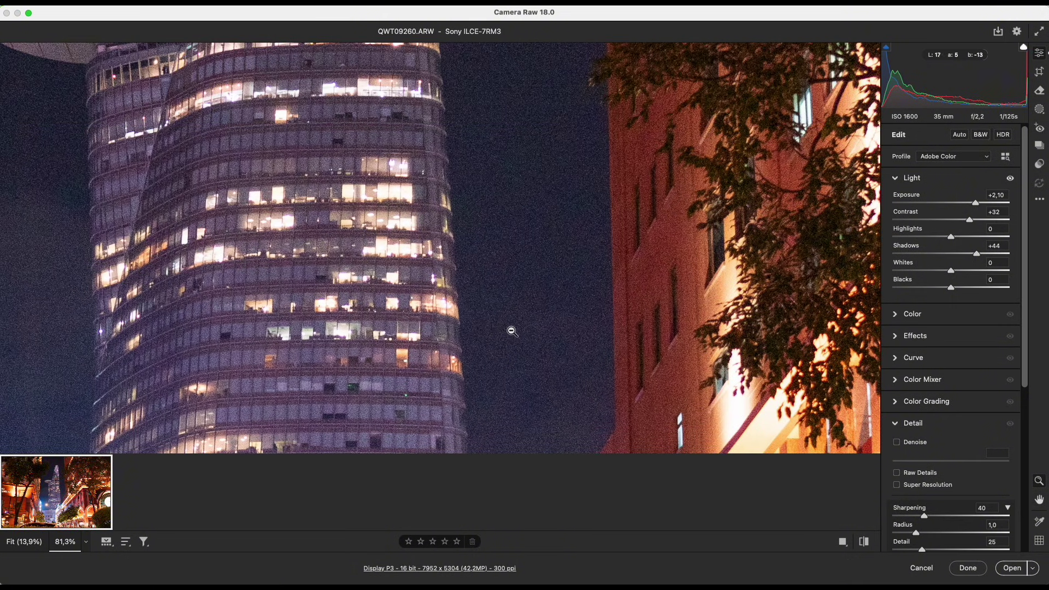
{"action": "left_click", "coordinate": [900, 444]}
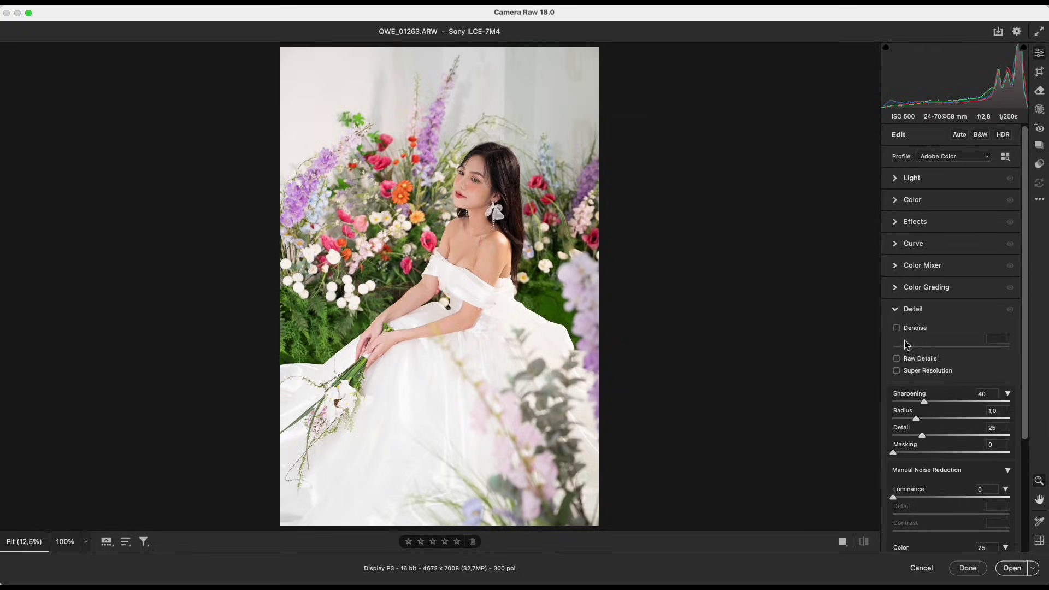
Apply Super Resolution to the bride photo, compare the eye close-up, then return to Fit.
{"action": "left_click", "coordinate": [896, 371]}
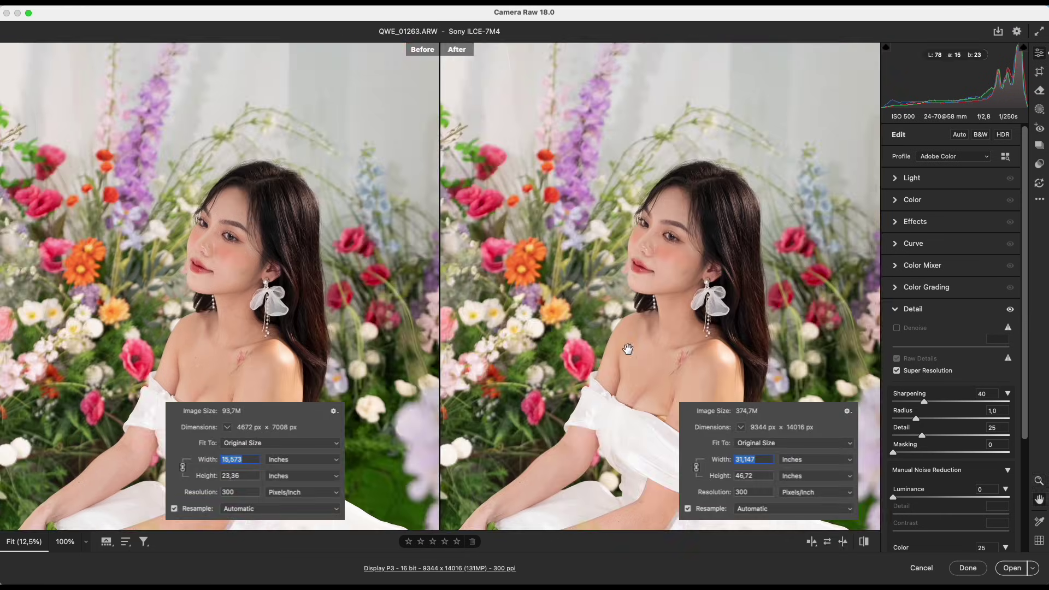
{"action": "scroll", "coordinate": [719, 243], "scroll_direction": "up", "scroll_amount": 10}
{"action": "scroll", "coordinate": [775, 280], "scroll_direction": "left", "scroll_amount": 2}
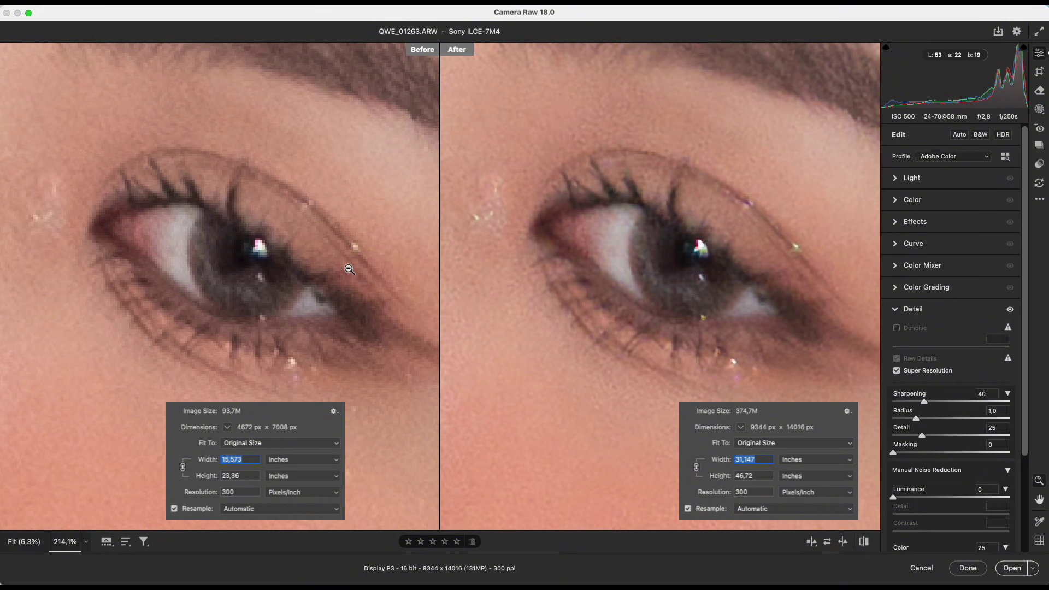
{"action": "left_click", "coordinate": [643, 262]}
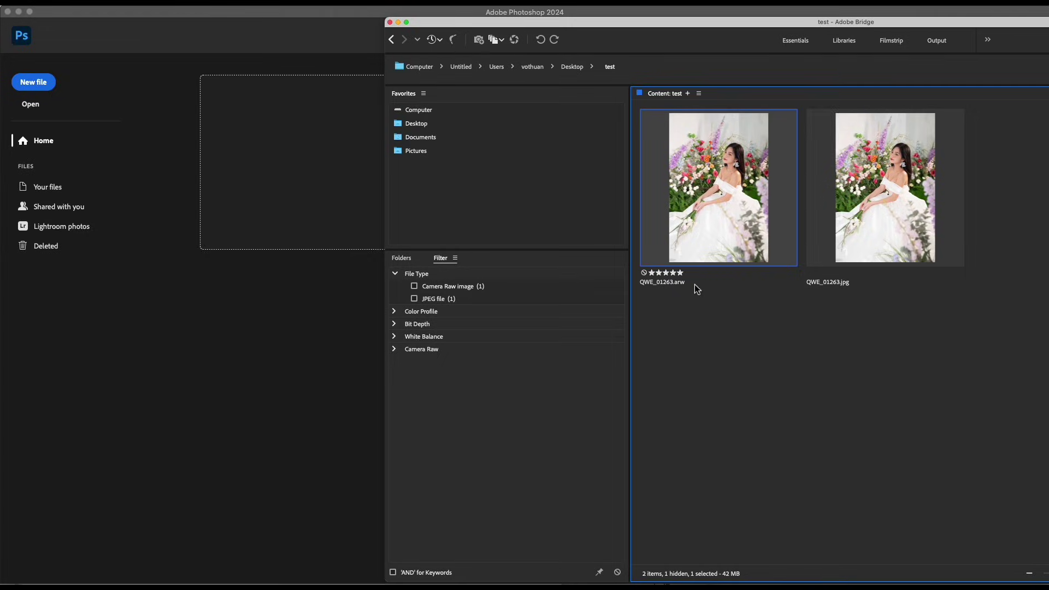
Clear the raw file's star rating and open QWE_01263.arw and QWE_01263.jpg in Photoshop.
{"action": "key", "text": "super+0"}
{"action": "left_click_drag", "start_coordinate": [715, 248], "coordinate": [295, 286]}
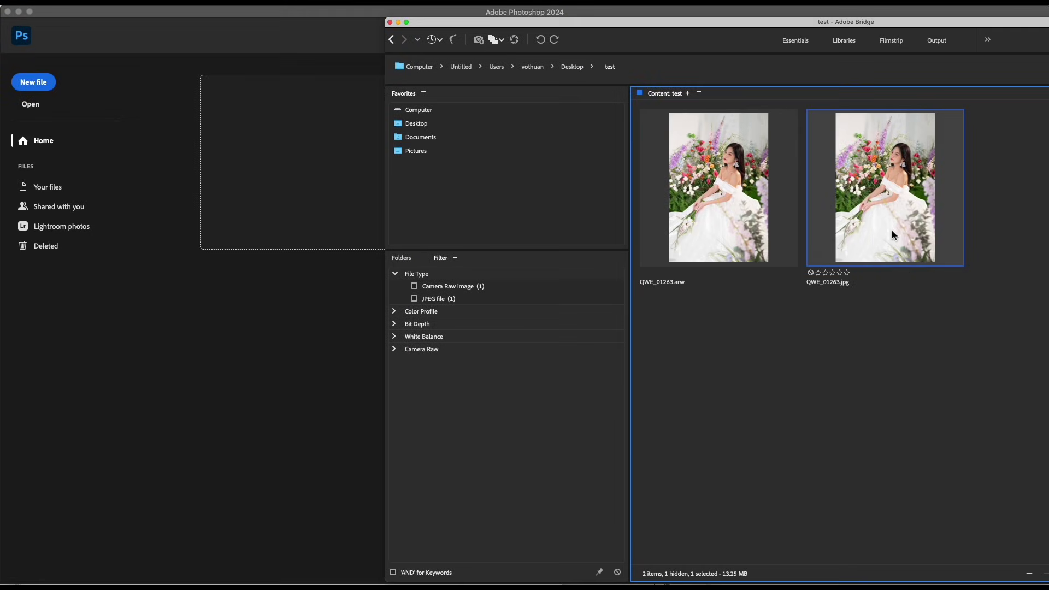
{"action": "left_click_drag", "start_coordinate": [874, 257], "coordinate": [294, 381]}
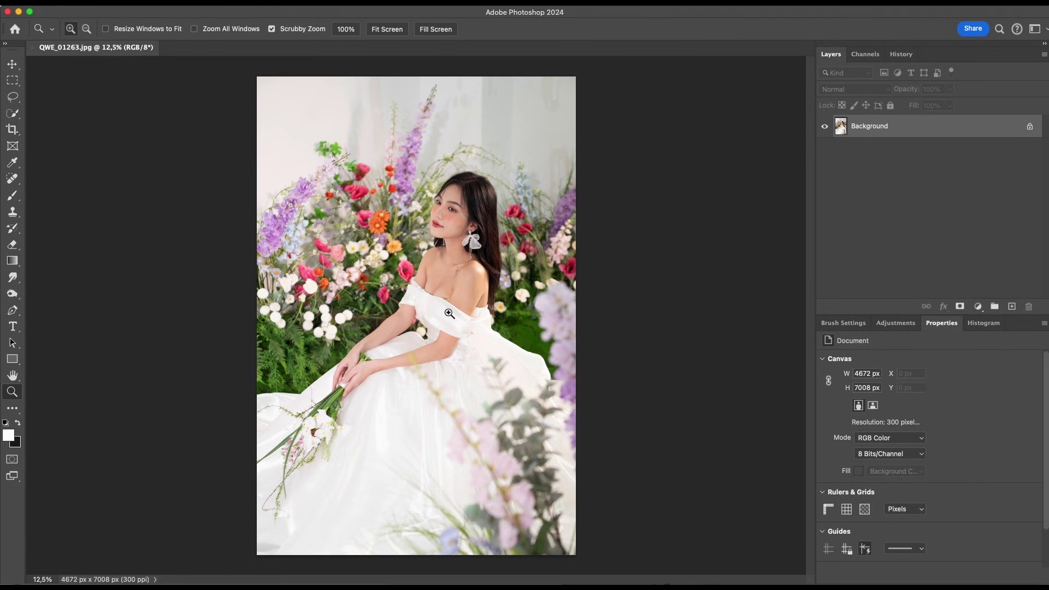
Set Camera Raw to auto-open all supported JPEGs and HEICs, then reopen QWE_01263.jpg.
{"action": "key", "text": "ctrl+k"}
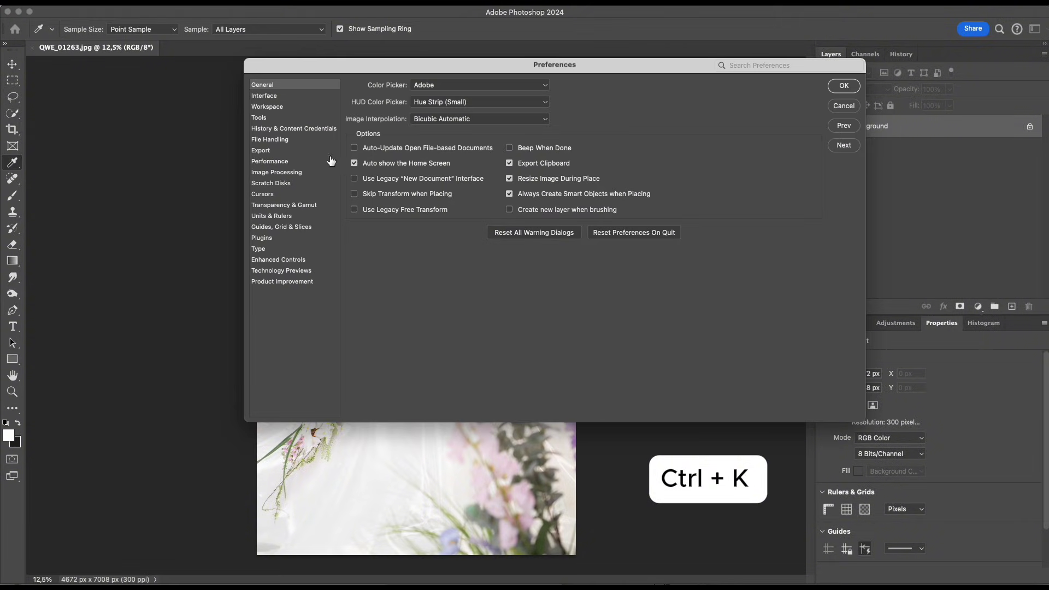
{"action": "left_click", "coordinate": [305, 140]}
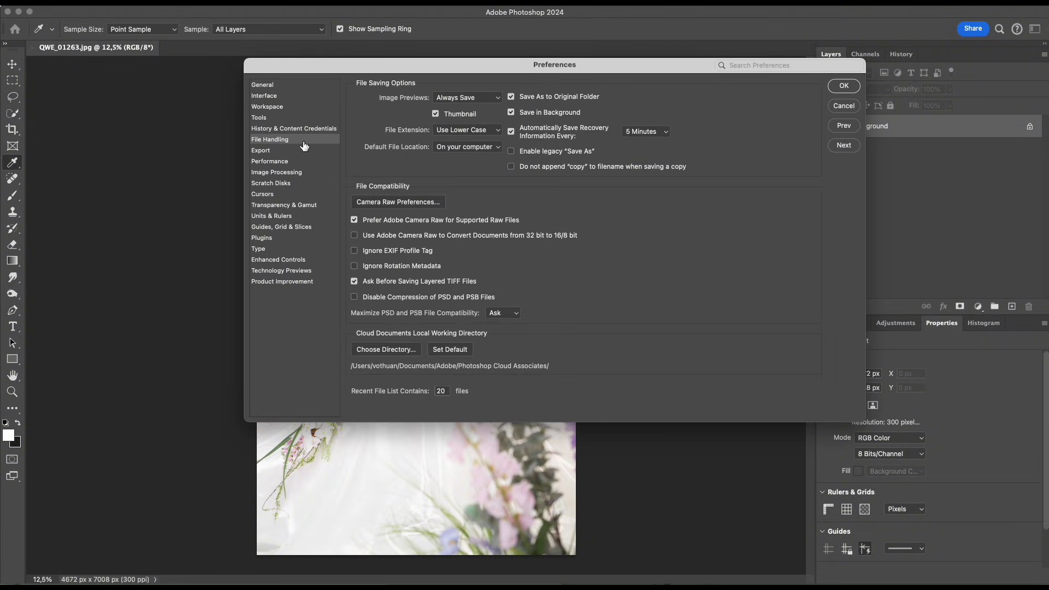
{"action": "left_click", "coordinate": [378, 201]}
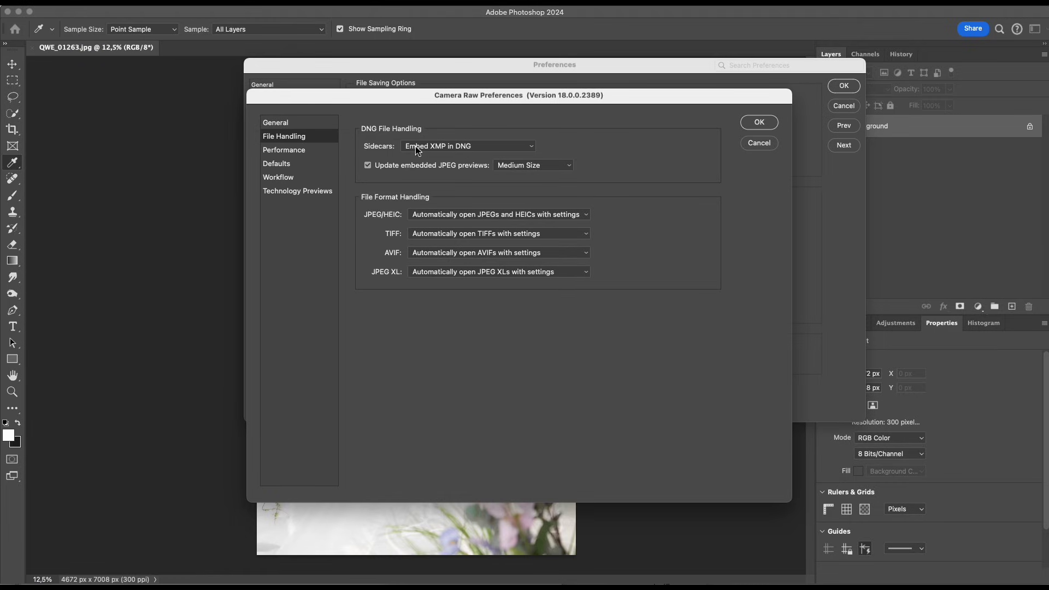
{"action": "left_click", "coordinate": [422, 216]}
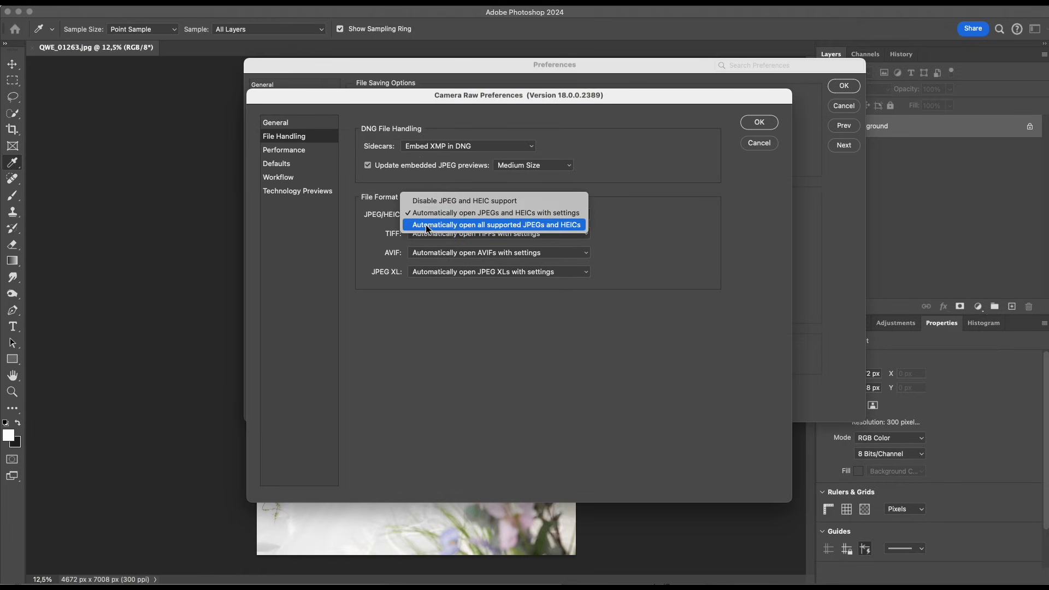
{"action": "left_click", "coordinate": [426, 226]}
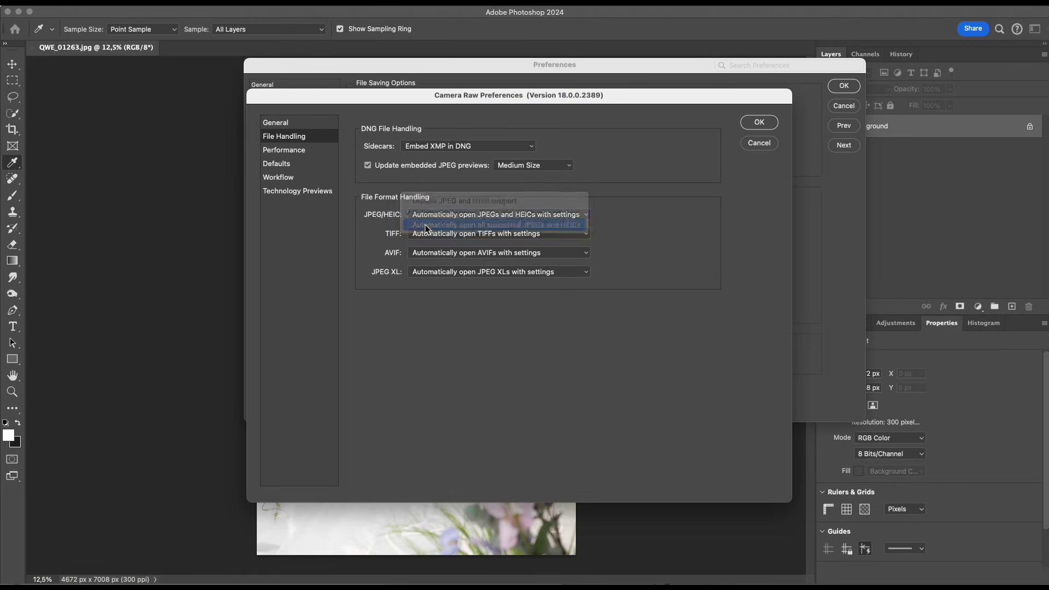
{"action": "left_click", "coordinate": [757, 123]}
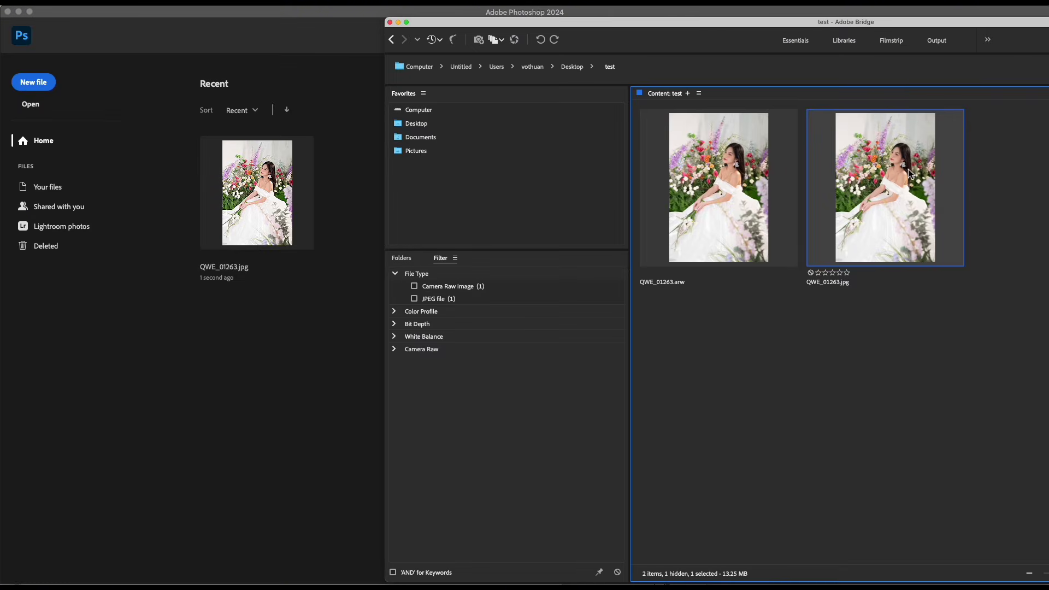
{"action": "left_click_drag", "start_coordinate": [907, 170], "coordinate": [338, 274]}
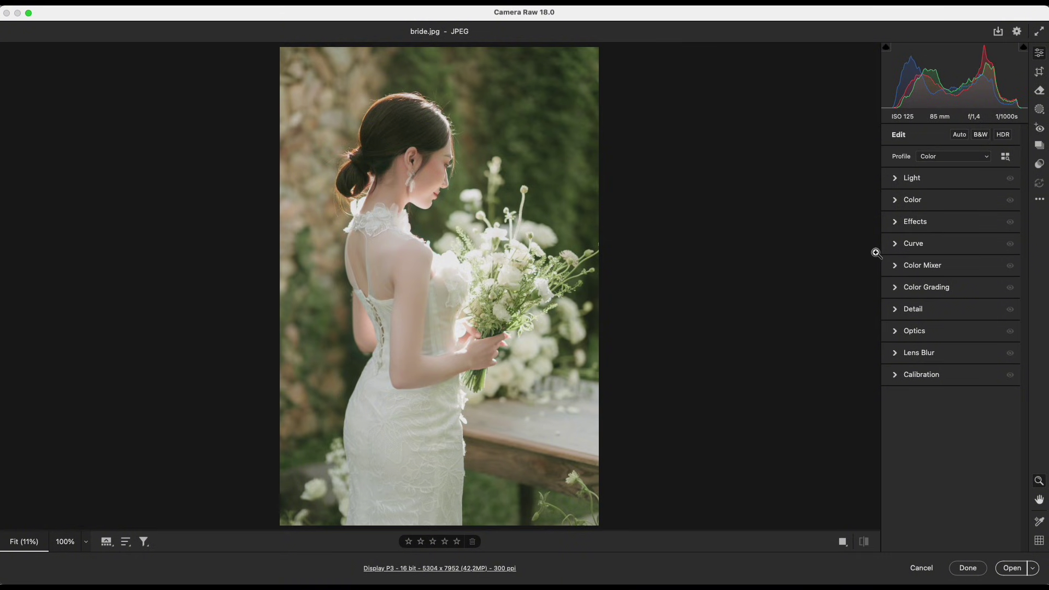
Build an S-shaped tone curve with Refine Saturation 64 and compare it with the original.
{"action": "left_click", "coordinate": [896, 247]}
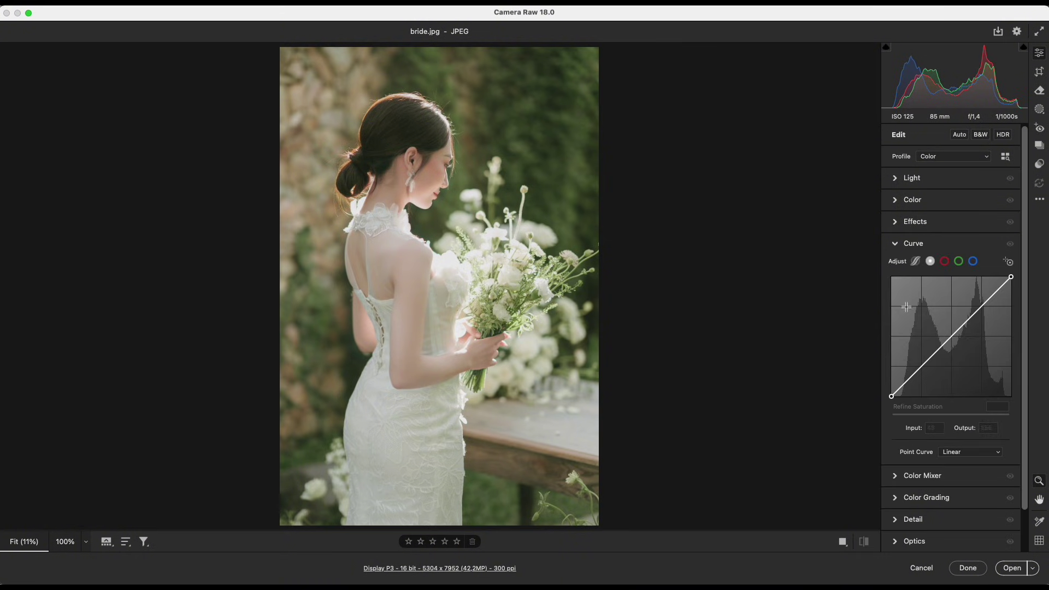
{"action": "left_click_drag", "start_coordinate": [922, 366], "coordinate": [926, 371]}
{"action": "left_click_drag", "start_coordinate": [982, 320], "coordinate": [981, 296]}
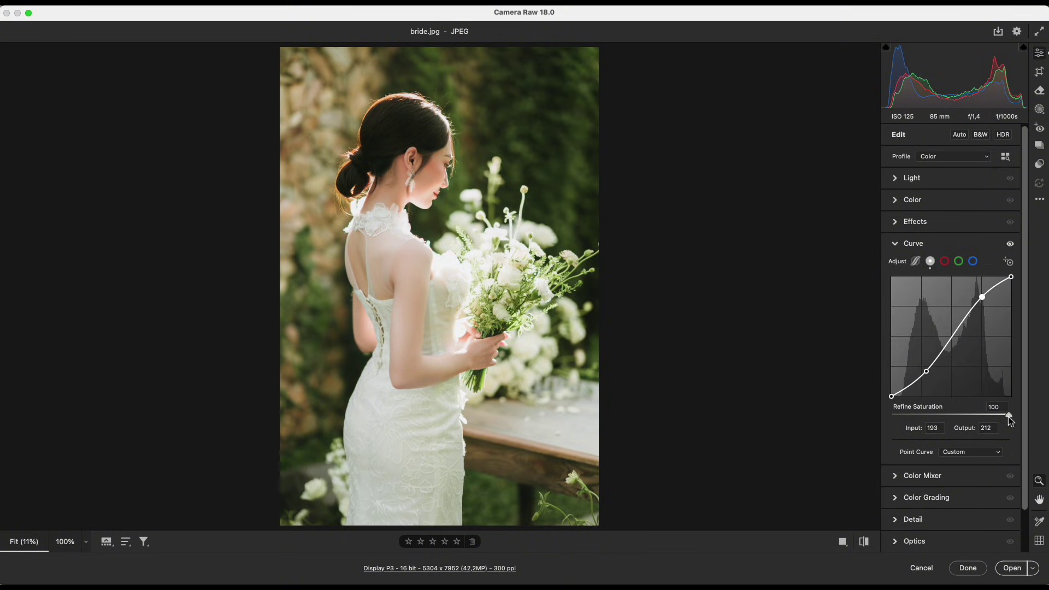
{"action": "left_click_drag", "start_coordinate": [1007, 417], "coordinate": [966, 420]}
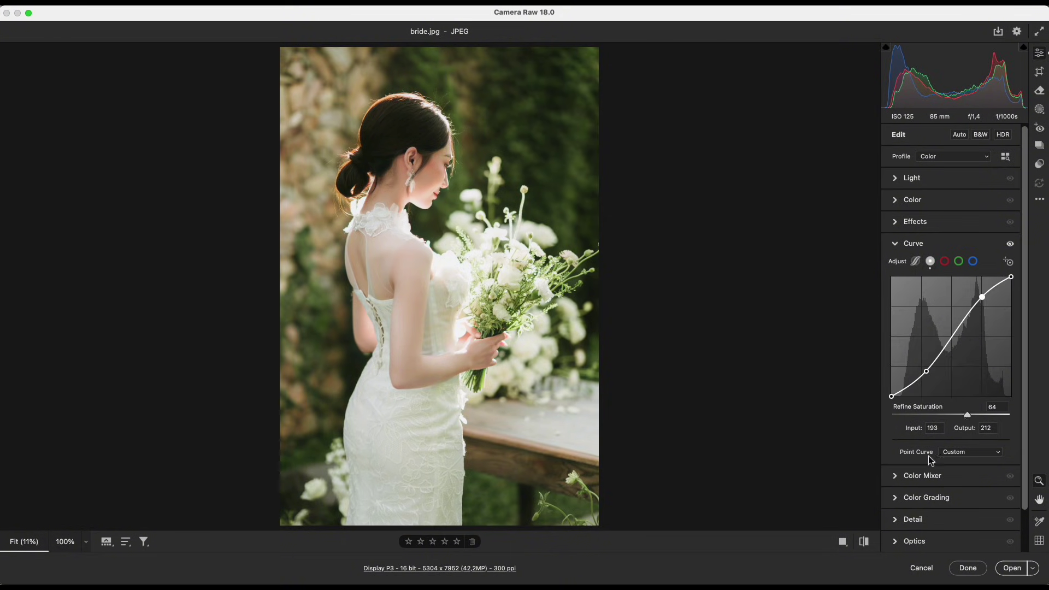
{"action": "left_click", "coordinate": [844, 546]}
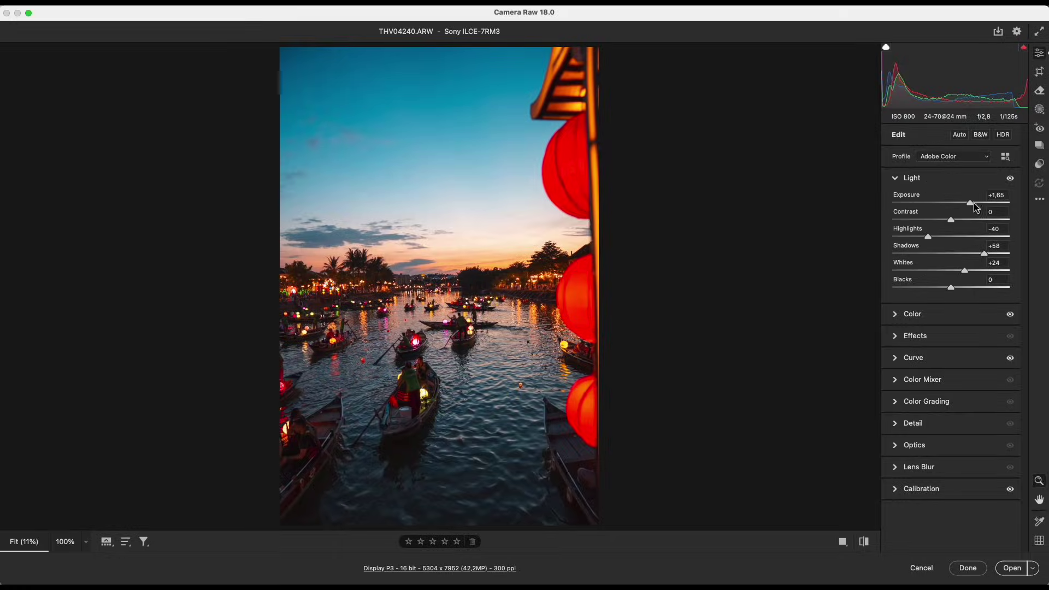
Raise Exposure to +1,95 and save the blue-sky look as a snapshot.
{"action": "left_click_drag", "start_coordinate": [974, 204], "coordinate": [974, 205]}
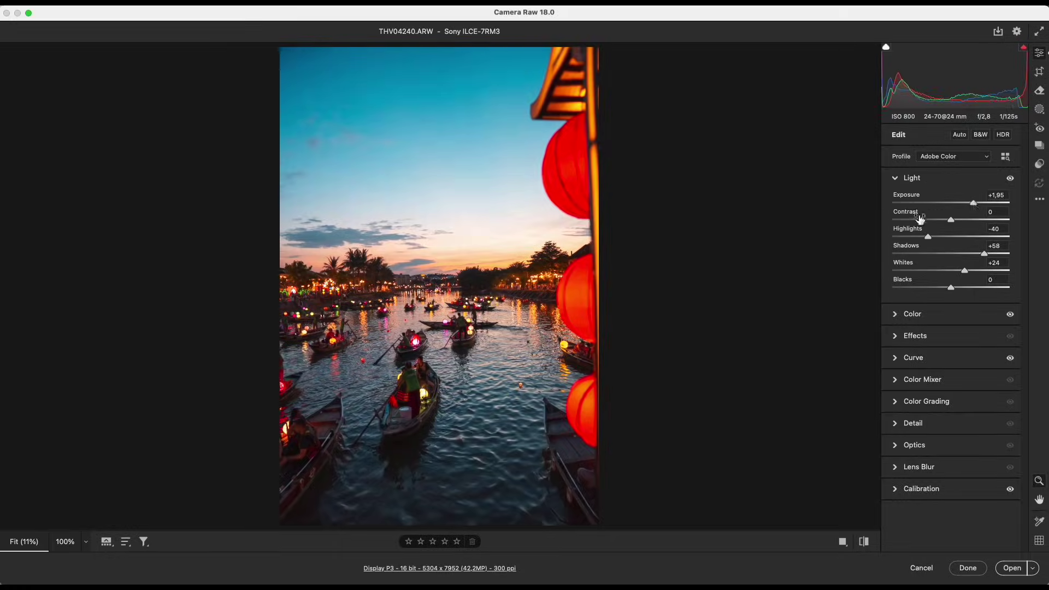
{"action": "left_click", "coordinate": [841, 542]}
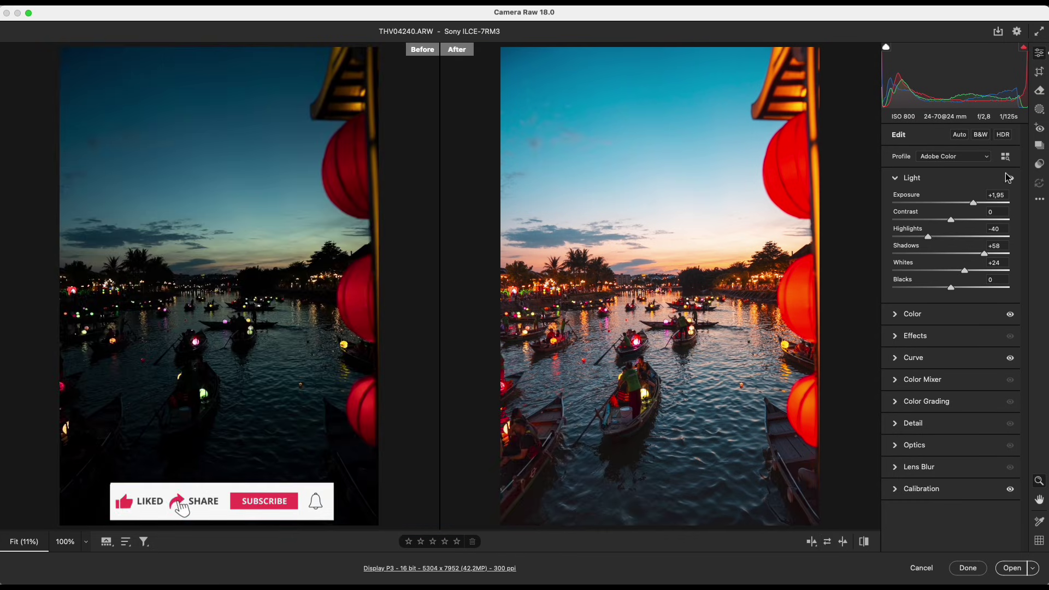
{"action": "left_click", "coordinate": [1038, 146]}
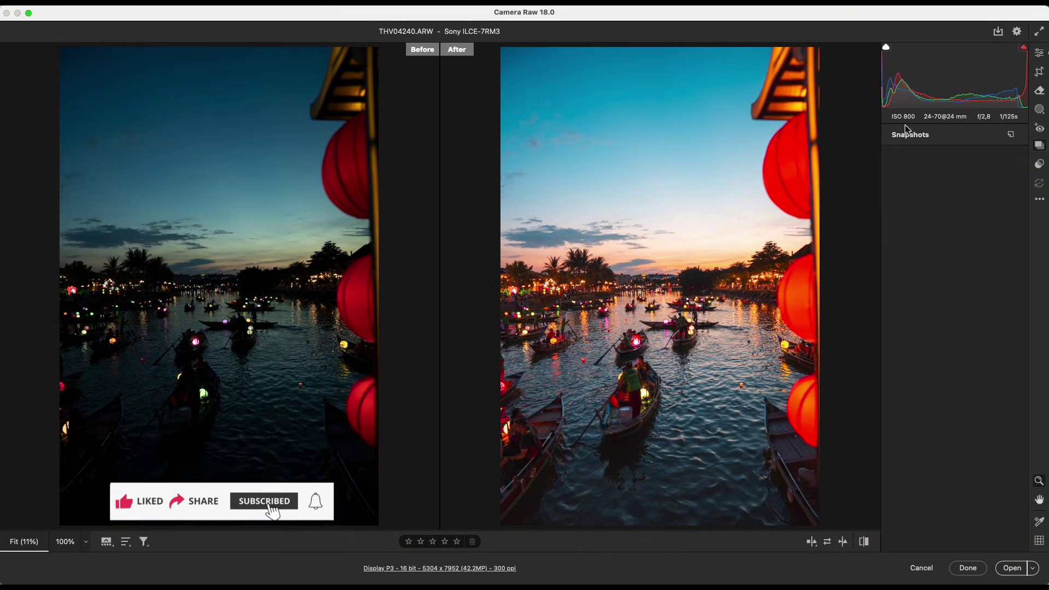
{"action": "left_click", "coordinate": [1010, 134]}
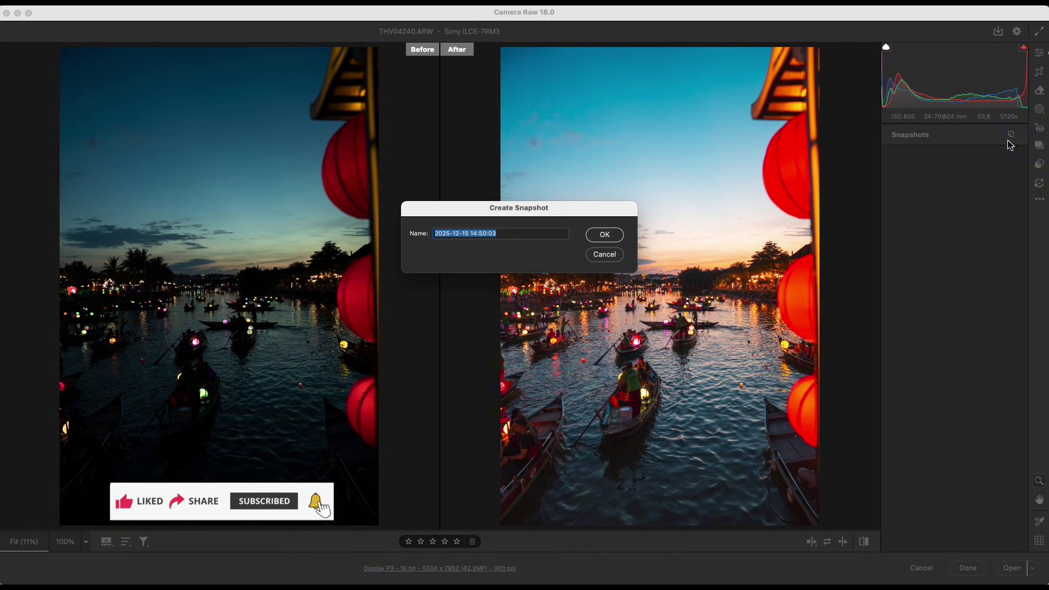
{"action": "left_click", "coordinate": [601, 237]}
Warm the photo with higher Temperature and Tint and save it as a pink-sky snapshot.
{"action": "left_click", "coordinate": [1039, 54]}
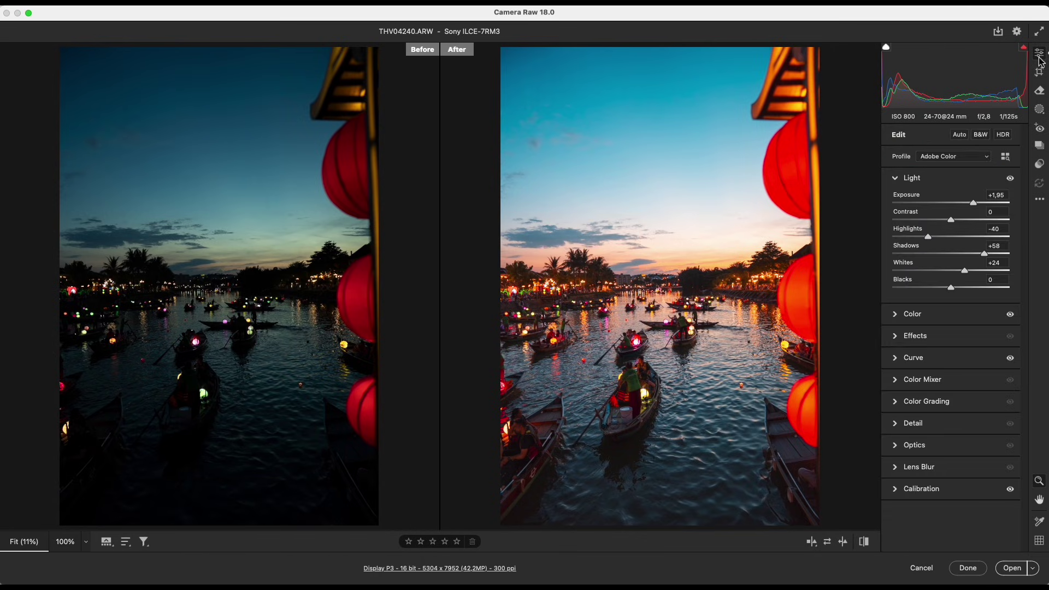
{"action": "left_click", "coordinate": [936, 313]}
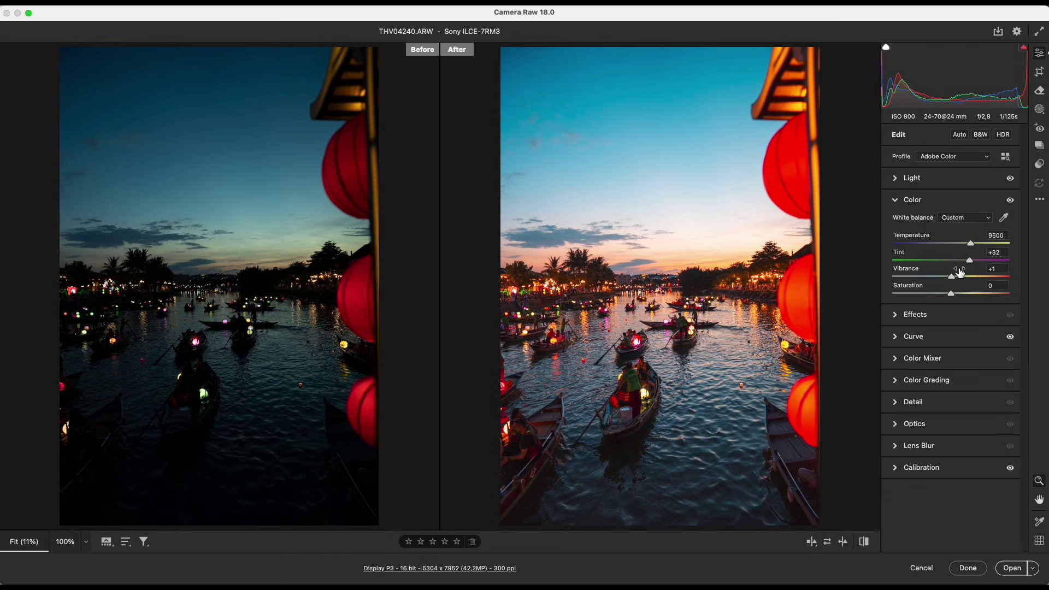
{"action": "left_click_drag", "start_coordinate": [972, 243], "coordinate": [965, 294]}
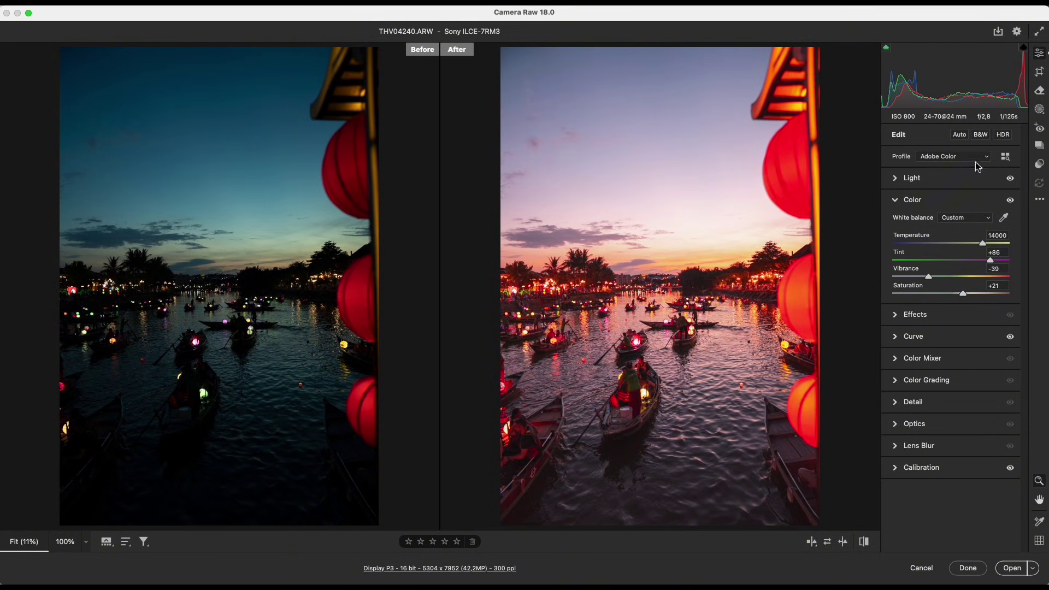
{"action": "left_click", "coordinate": [1039, 146]}
{"action": "left_click", "coordinate": [1011, 137]}
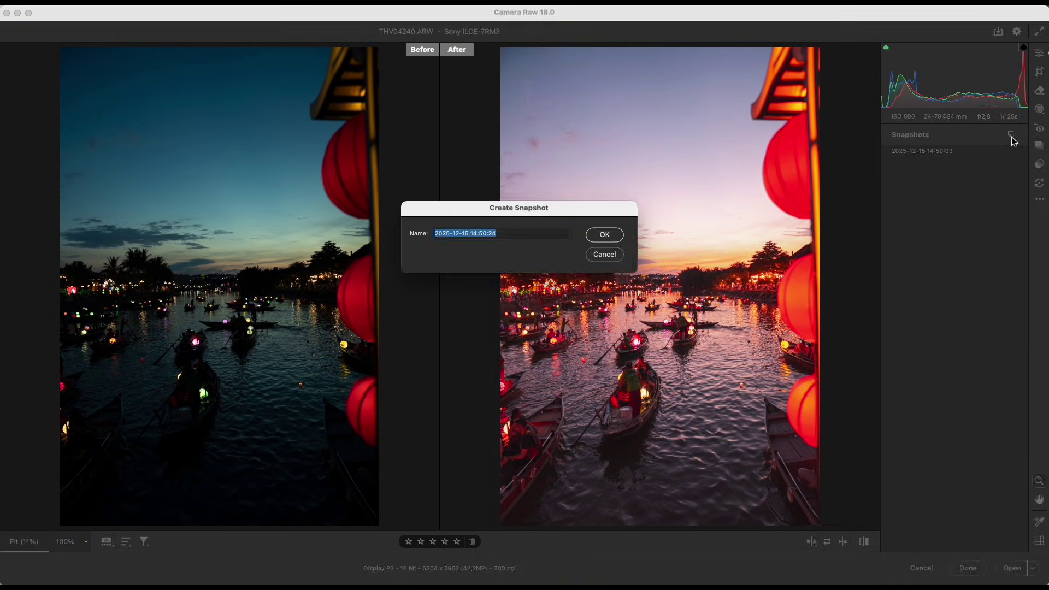
{"action": "left_click", "coordinate": [603, 236]}
Switch between the blue-sky and pink-sky snapshots, ending on blue-sky.
{"action": "left_click", "coordinate": [947, 152]}
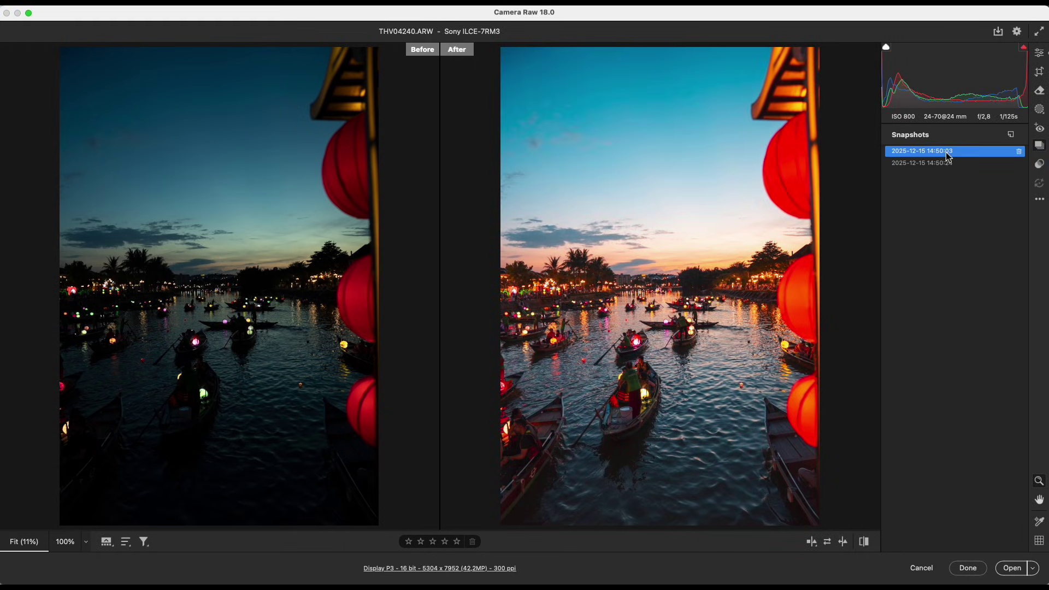
{"action": "left_click", "coordinate": [949, 164]}
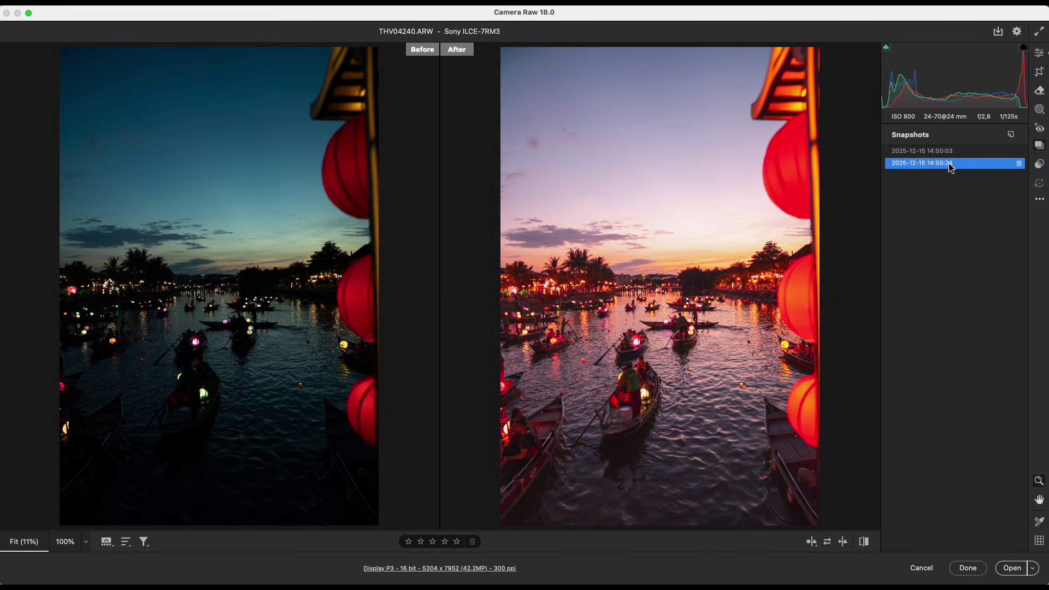
{"action": "left_click", "coordinate": [952, 156]}
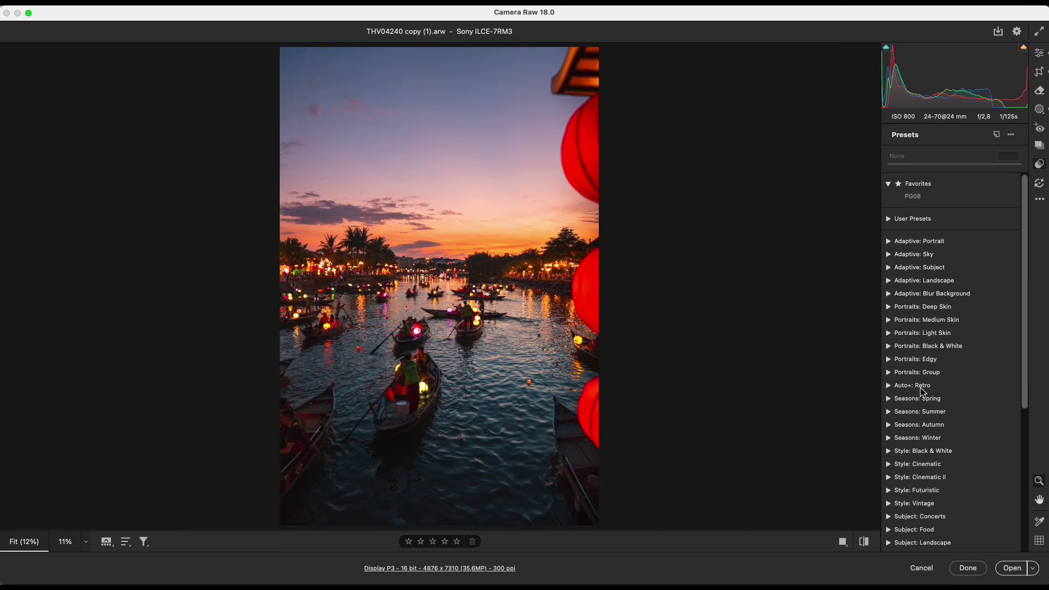
Start a new preset from the current settings named test.
{"action": "left_click", "coordinate": [891, 477]}
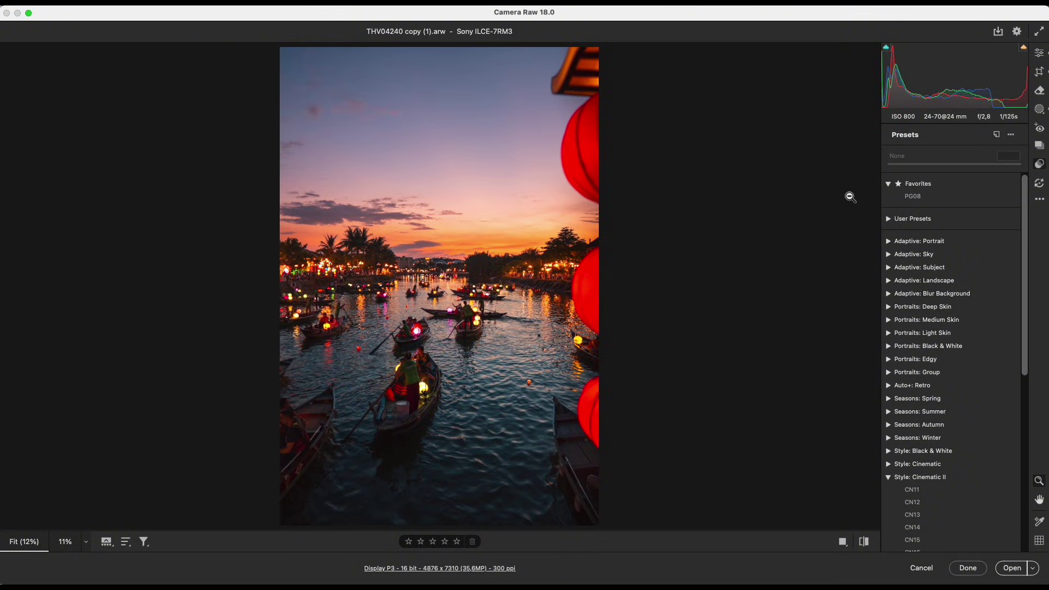
{"action": "left_click", "coordinate": [996, 134]}
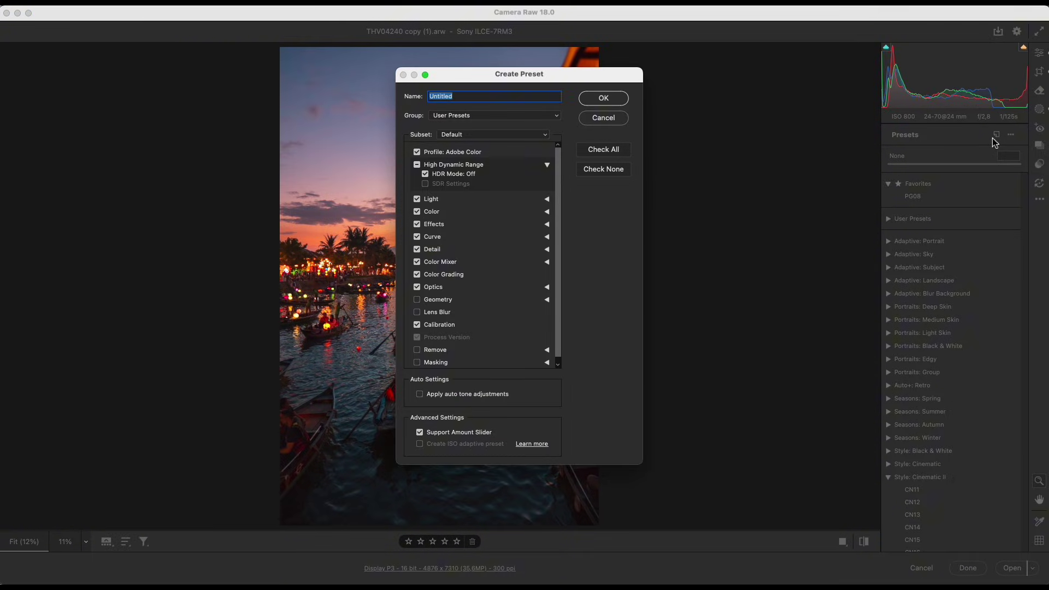
{"action": "type", "text": "test"}
File the preset under a new group called travel and toggle the Masking option.
{"action": "left_click", "coordinate": [472, 114]}
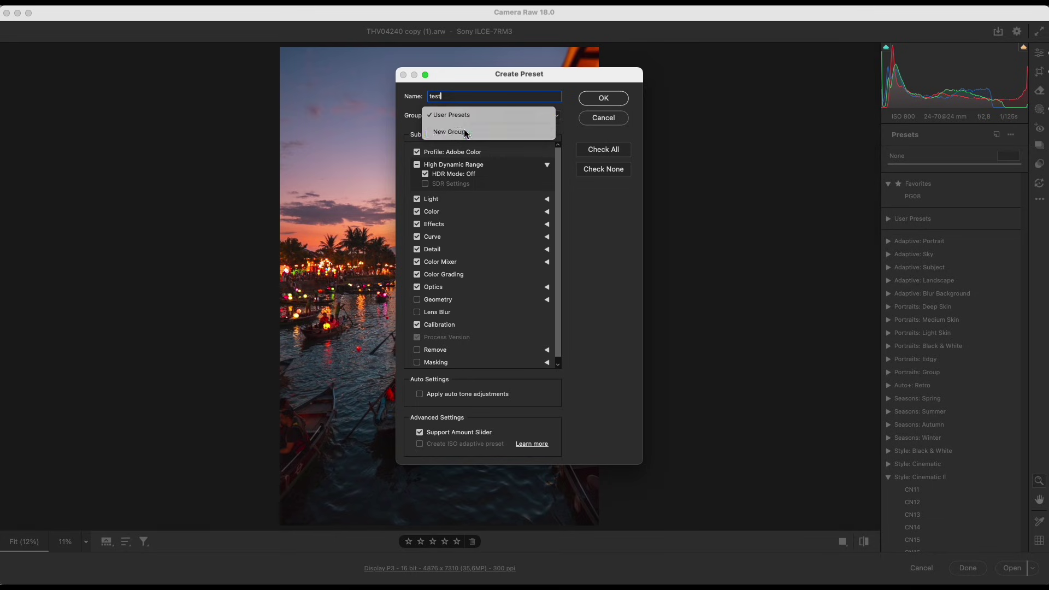
{"action": "left_click", "coordinate": [465, 132]}
{"action": "type", "text": "travel"}
{"action": "left_click", "coordinate": [620, 235]}
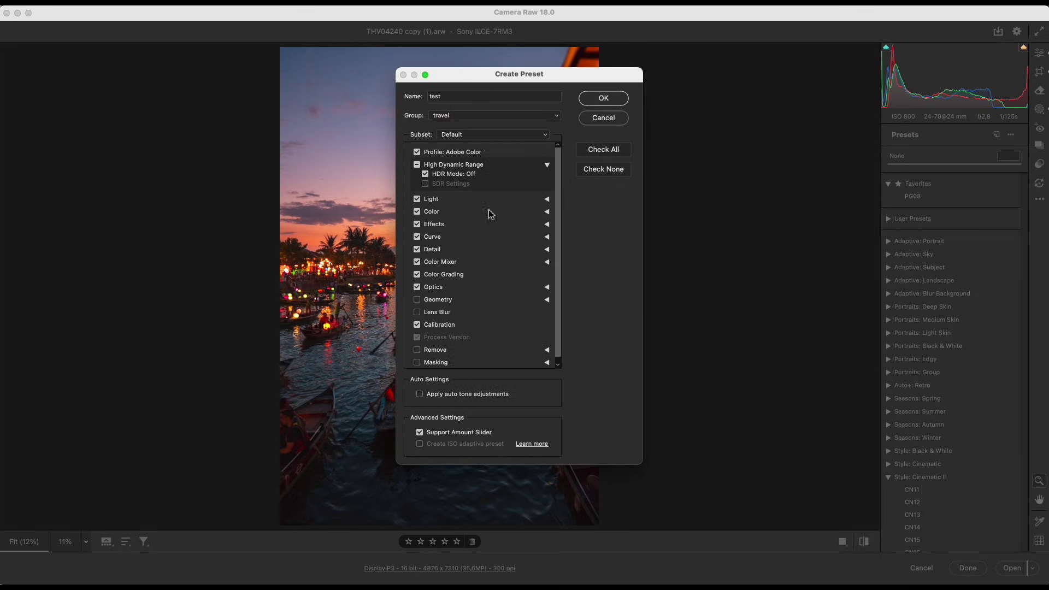
{"action": "scroll", "coordinate": [443, 325], "scroll_direction": "down", "scroll_amount": 1}
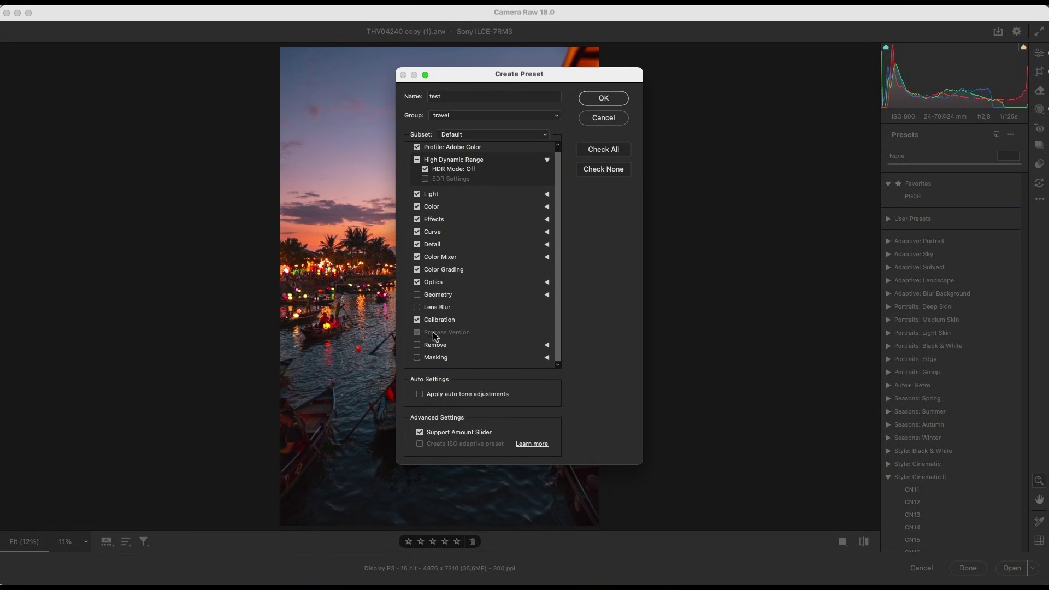
{"action": "left_click", "coordinate": [417, 358]}
Save the test preset without masking and apply it from the travel group to THV04237.ARW.
{"action": "left_click", "coordinate": [417, 358]}
{"action": "left_click", "coordinate": [595, 102]}
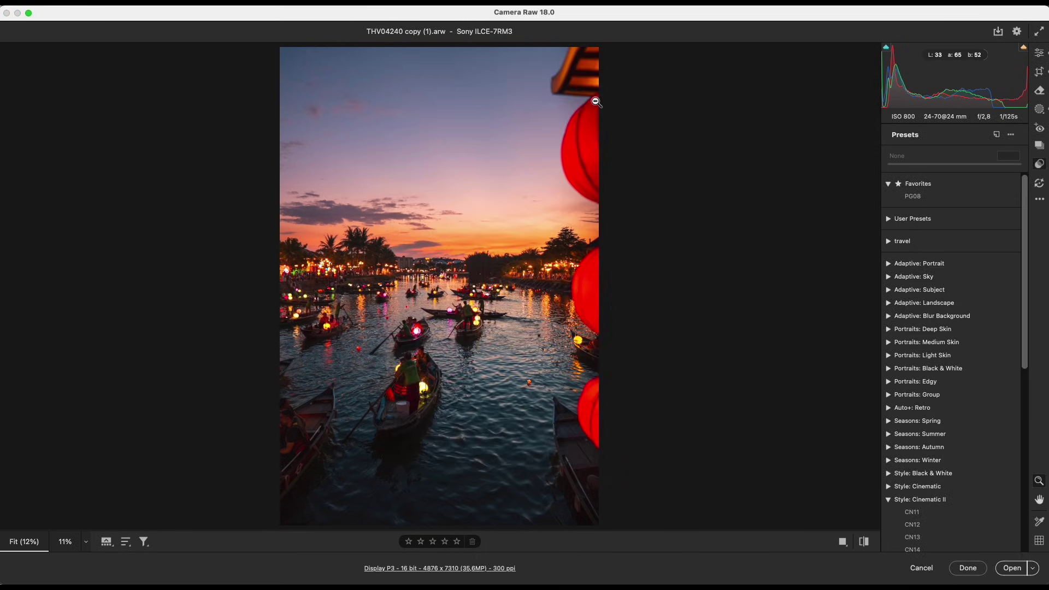
{"action": "left_click", "coordinate": [887, 242]}
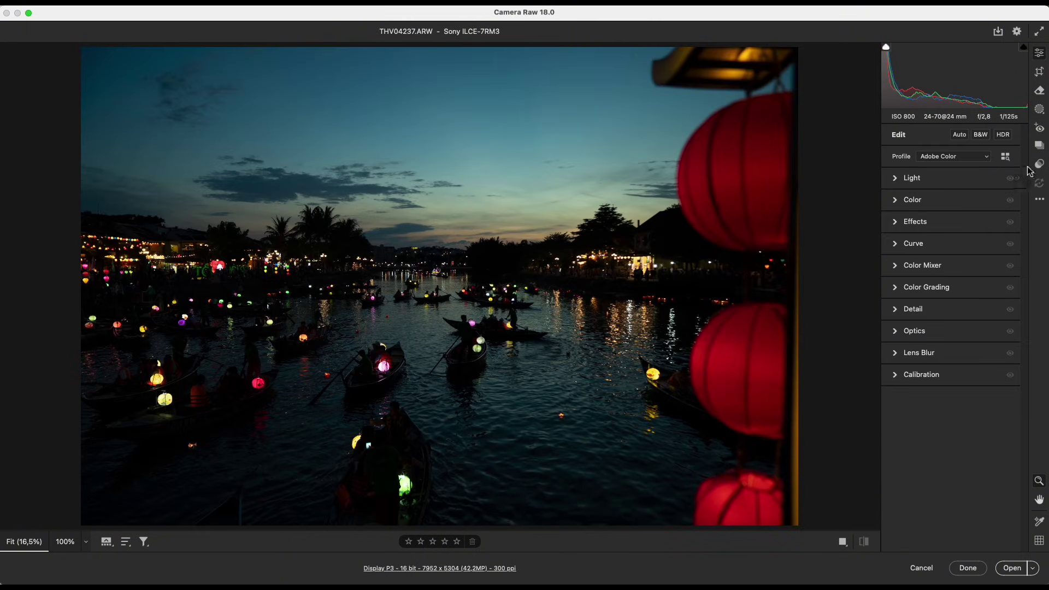
{"action": "left_click", "coordinate": [1035, 168]}
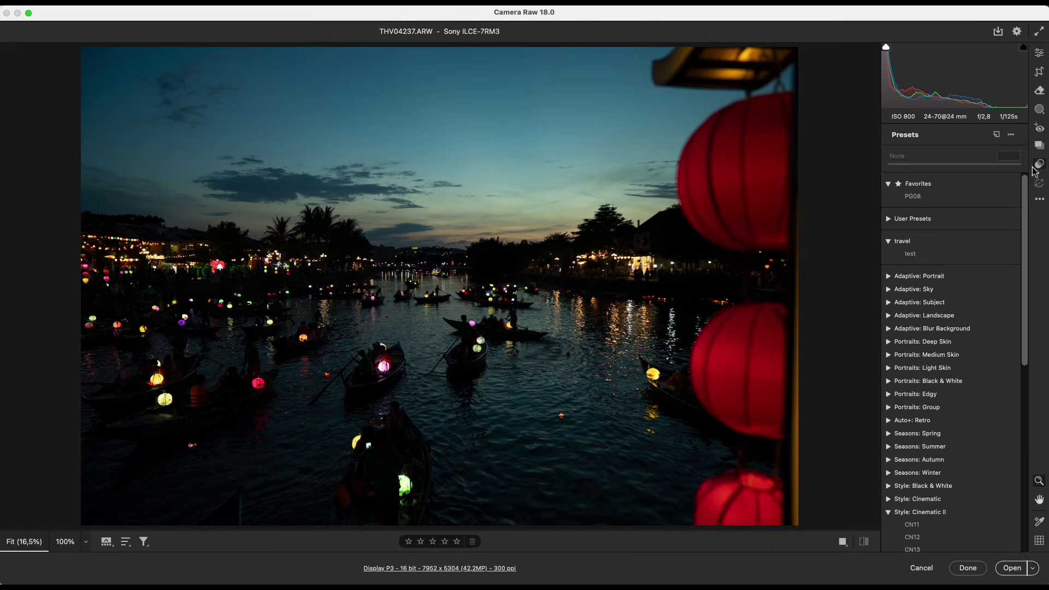
{"action": "left_click", "coordinate": [919, 254]}
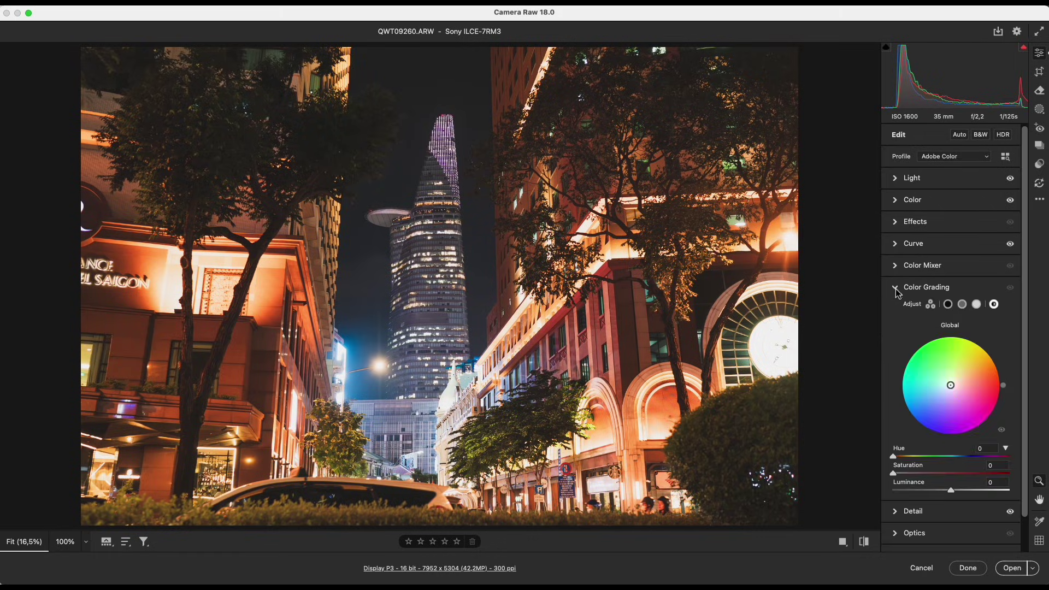
Grade the whole photo blue-violet on the Global wheel, Hue 251 and Saturation 44.
{"action": "left_click_drag", "start_coordinate": [962, 364], "coordinate": [946, 393]}
{"action": "key", "text": "shift"}
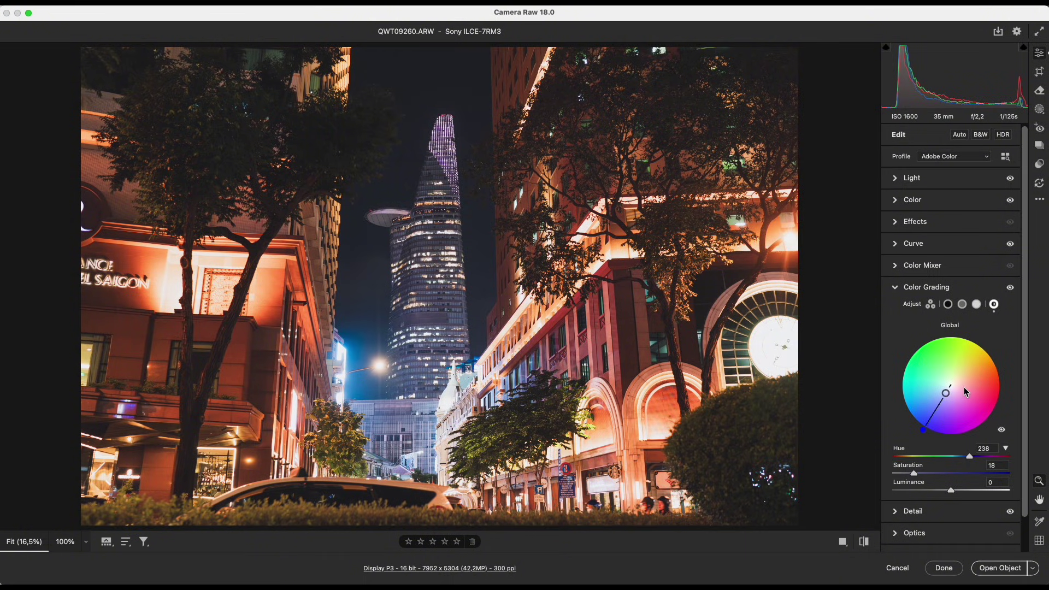
{"action": "mouse_move", "coordinate": [948, 394]}
{"action": "left_mouse_down"}
{"action": "mouse_move", "coordinate": [936, 407]}
{"action": "mouse_move", "coordinate": [964, 400]}
{"action": "mouse_move", "coordinate": [971, 378]}
{"action": "mouse_move", "coordinate": [956, 364]}
{"action": "mouse_move", "coordinate": [929, 383]}
{"action": "mouse_move", "coordinate": [947, 405]}
{"action": "left_mouse_up"}
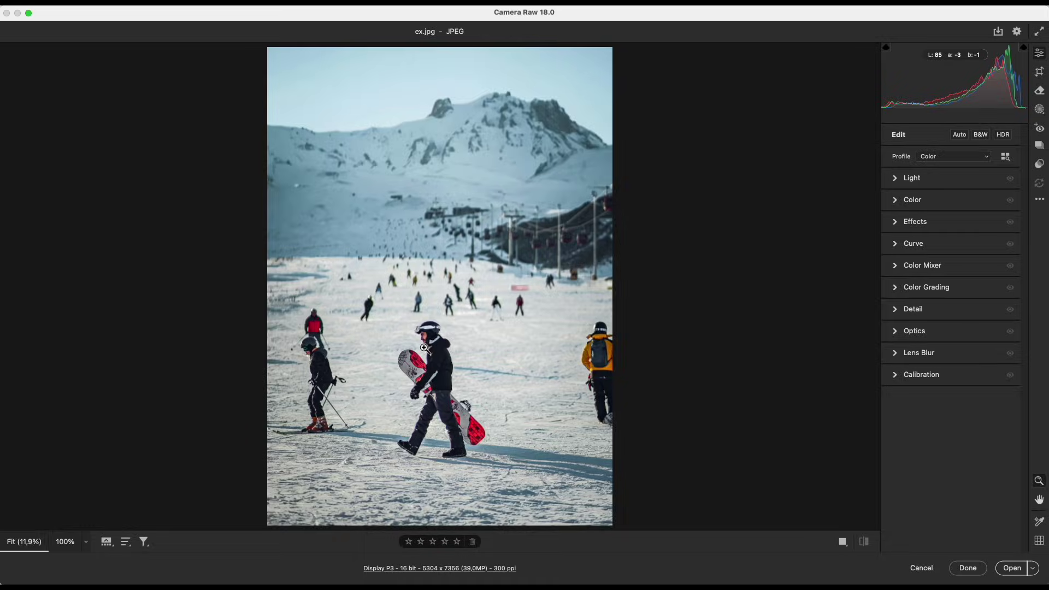
Zoom in and apply Optics Defringe, raising the purple amount and widening its hue range.
{"action": "scroll", "coordinate": [423, 347], "scroll_direction": "up", "scroll_amount": 10}
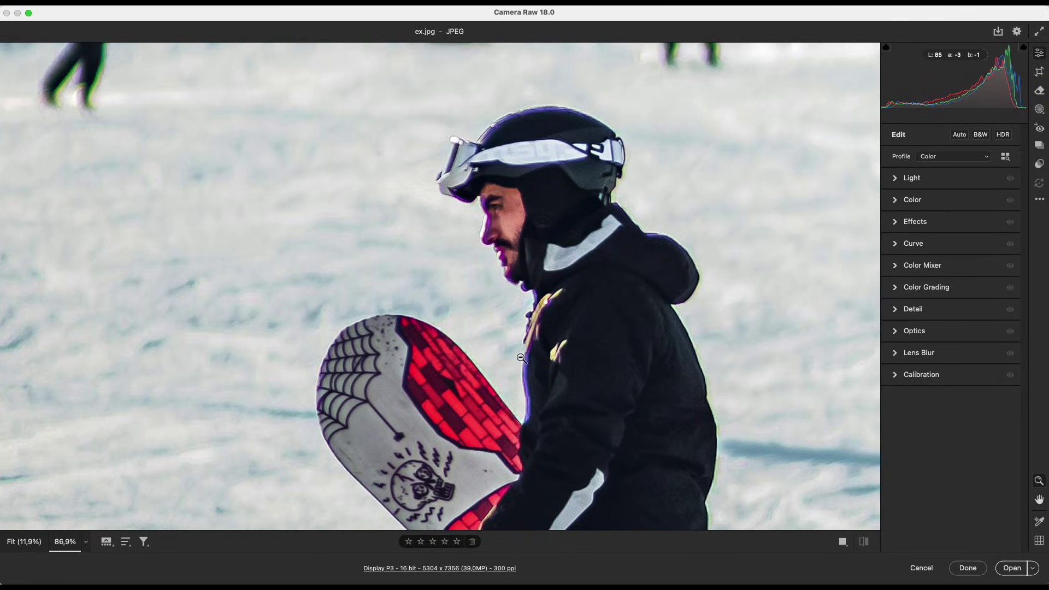
{"action": "left_click", "coordinate": [896, 333]}
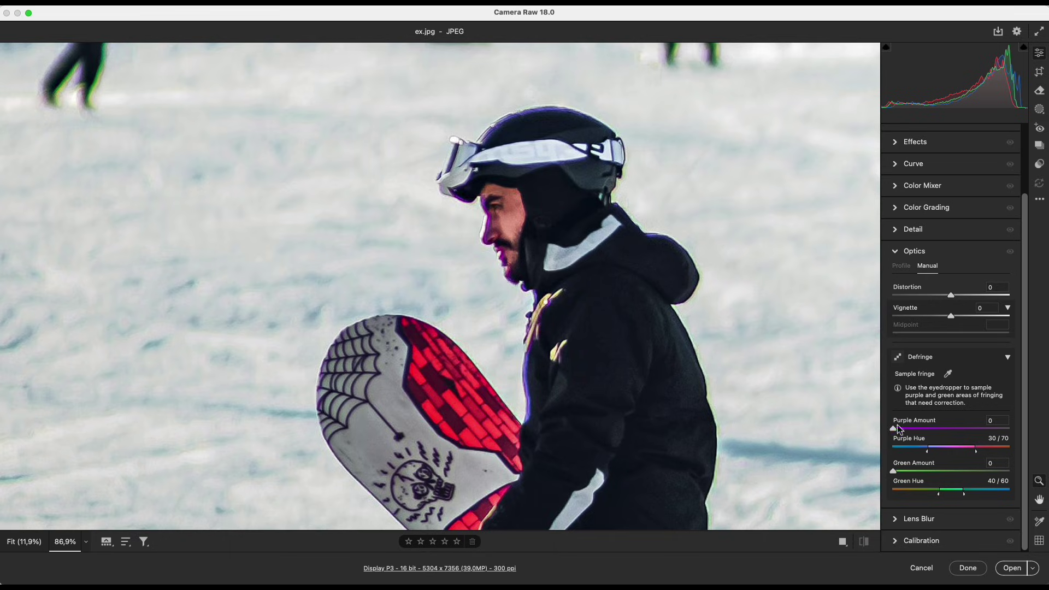
{"action": "left_click_drag", "start_coordinate": [893, 429], "coordinate": [939, 433]}
{"action": "scroll", "coordinate": [525, 322], "scroll_direction": "up", "scroll_amount": 3}
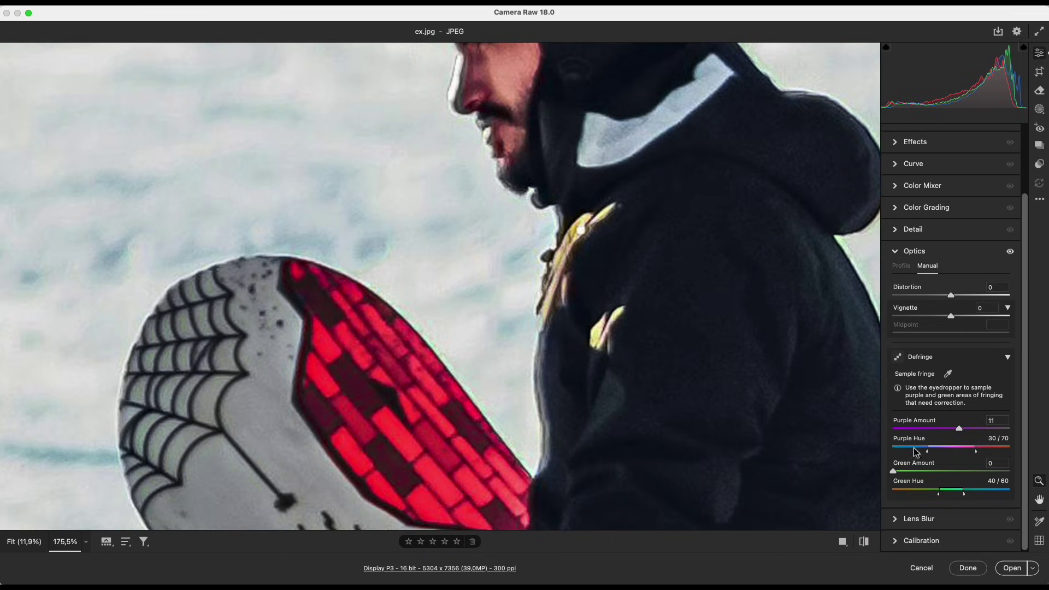
{"action": "left_click_drag", "start_coordinate": [929, 452], "coordinate": [905, 451]}
Compare the defringed snowboarder's helmet and face side by side in Before/After view.
{"action": "left_click_drag", "start_coordinate": [719, 262], "coordinate": [618, 395]}
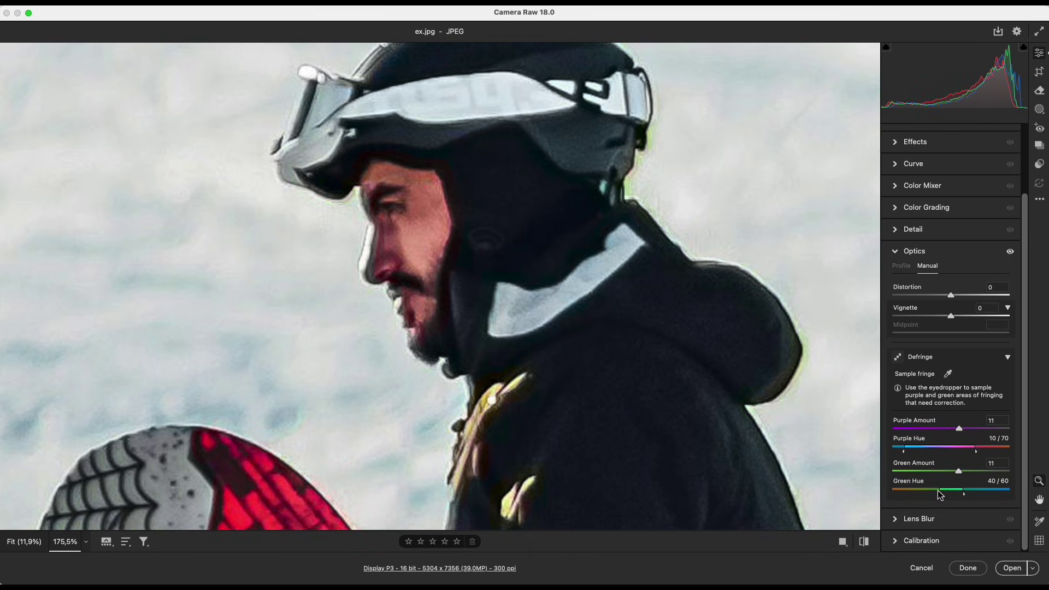
{"action": "left_click", "coordinate": [844, 542]}
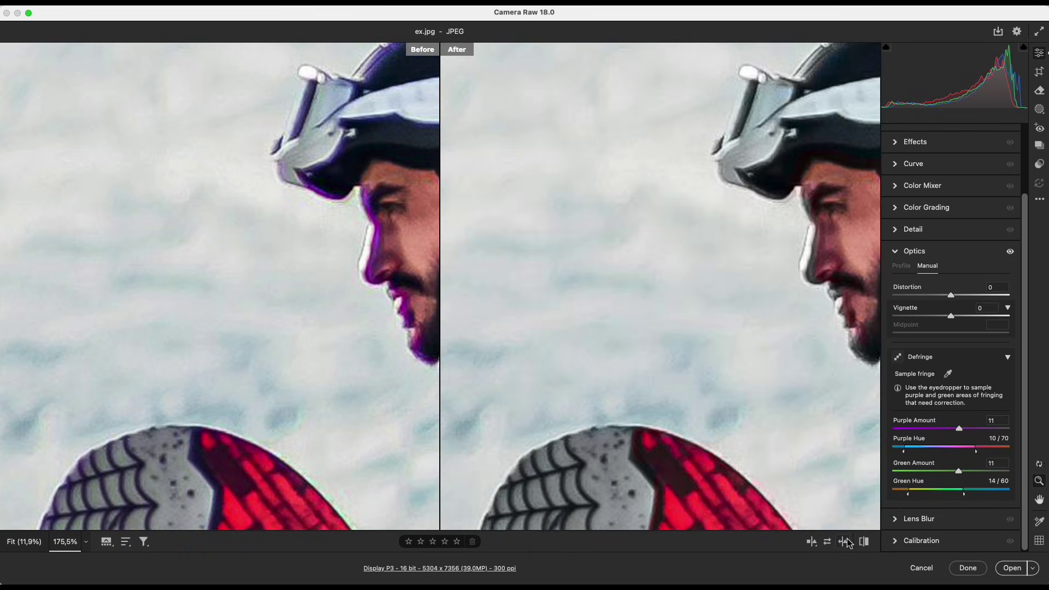
{"action": "left_click_drag", "start_coordinate": [772, 386], "coordinate": [605, 266]}
{"action": "scroll", "coordinate": [605, 265], "scroll_direction": "down", "scroll_amount": 6}
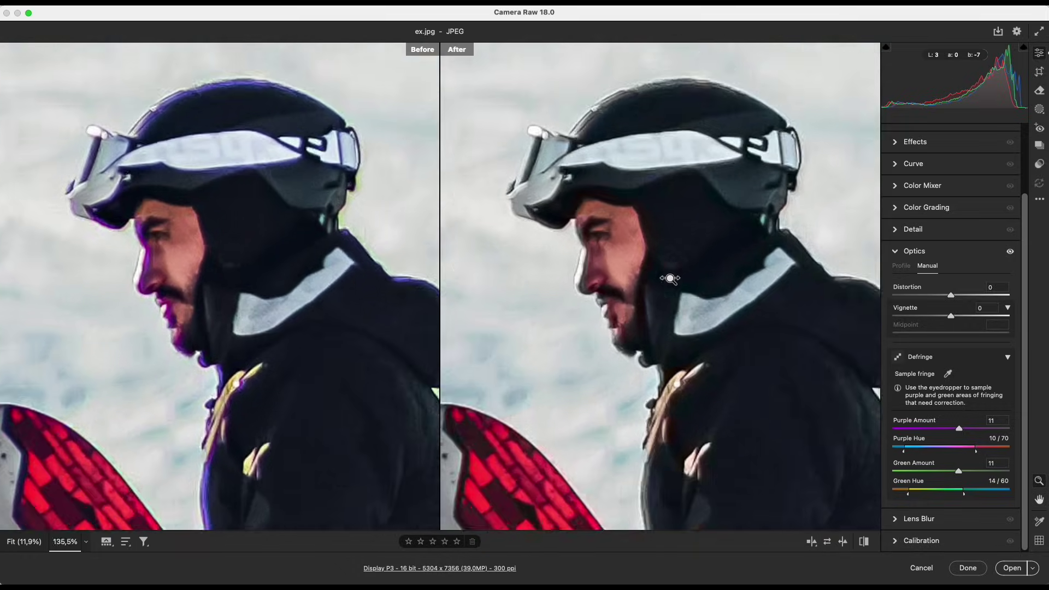
{"action": "key", "text": "z"}
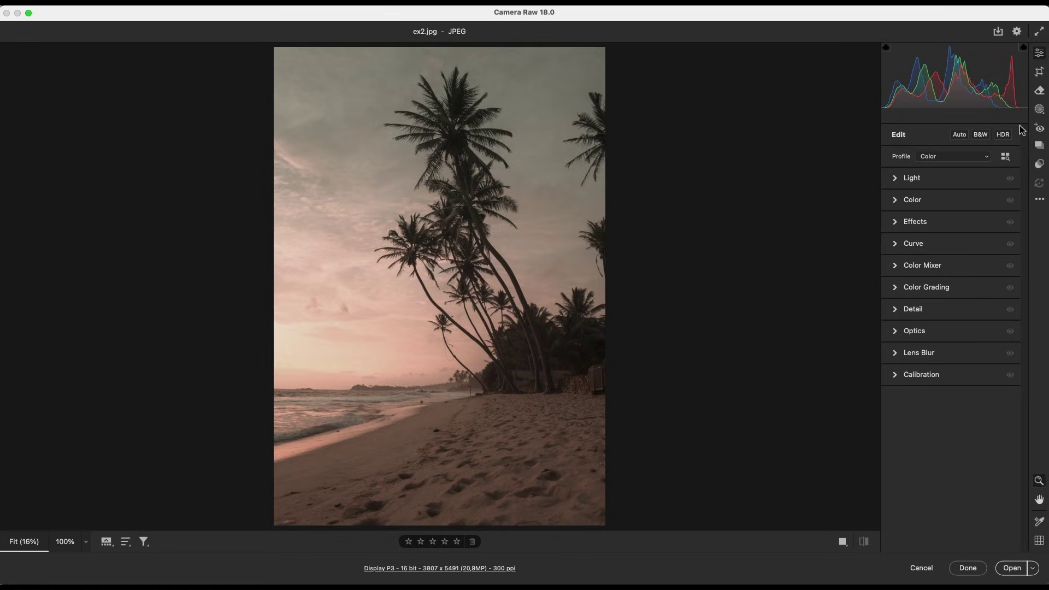
Add a linear gradient over the sky, lowering its temperature and brightening the whites.
{"action": "left_click", "coordinate": [1038, 112]}
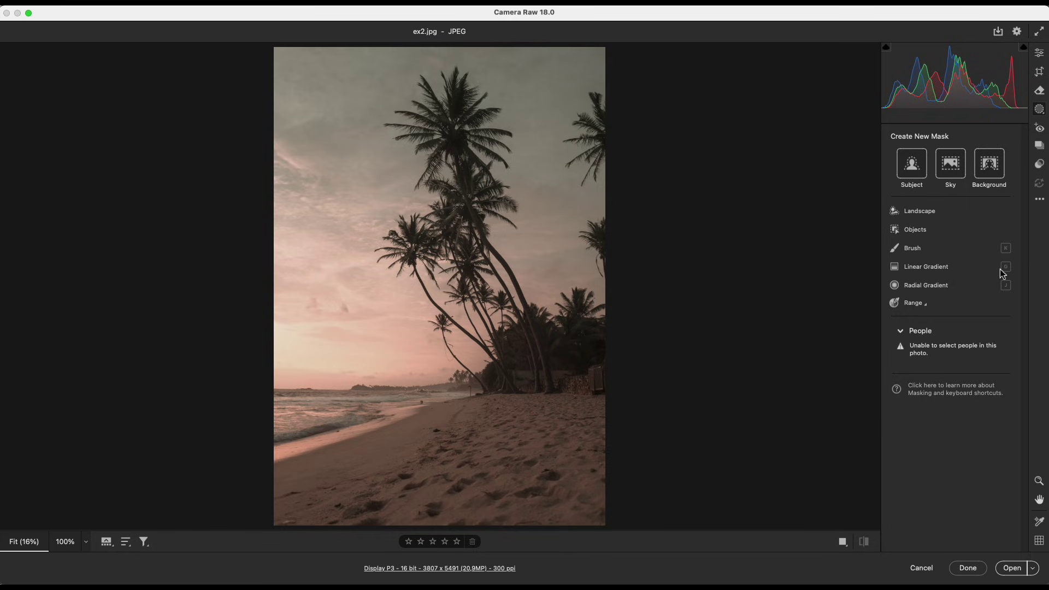
{"action": "key", "text": "g"}
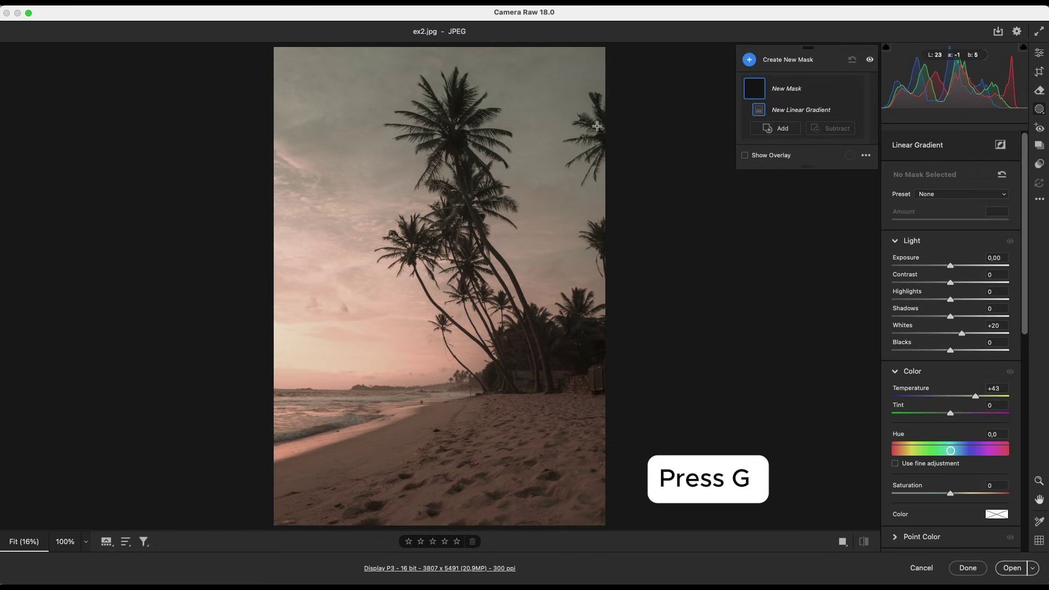
{"action": "left_click_drag", "start_coordinate": [605, 81], "coordinate": [430, 376]}
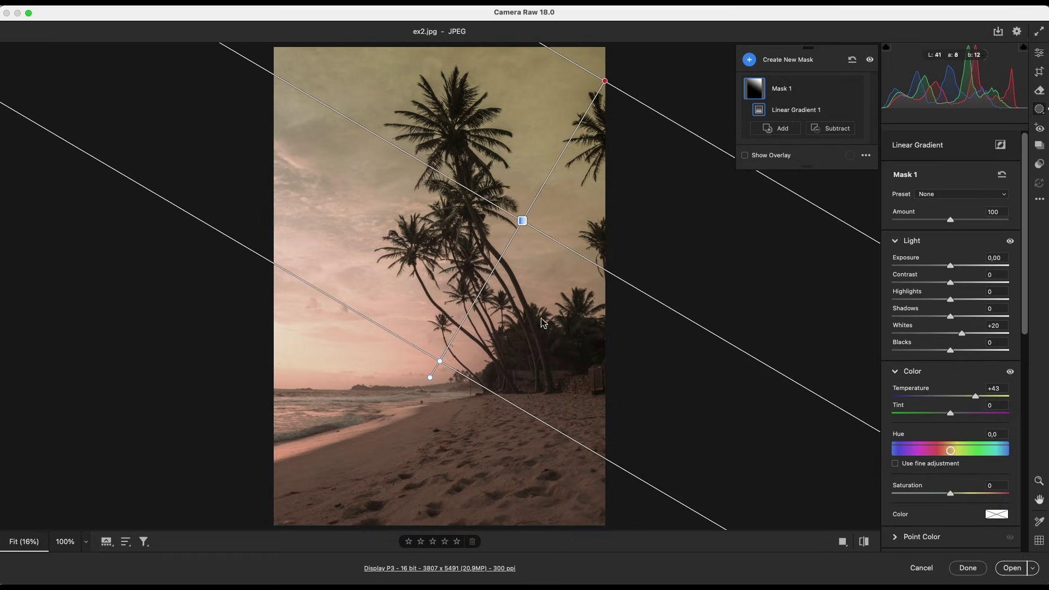
{"action": "left_click", "coordinate": [1001, 175]}
{"action": "mouse_move", "coordinate": [951, 396]}
{"action": "left_mouse_down"}
{"action": "mouse_move", "coordinate": [921, 392]}
{"action": "mouse_move", "coordinate": [932, 398]}
{"action": "left_mouse_up"}
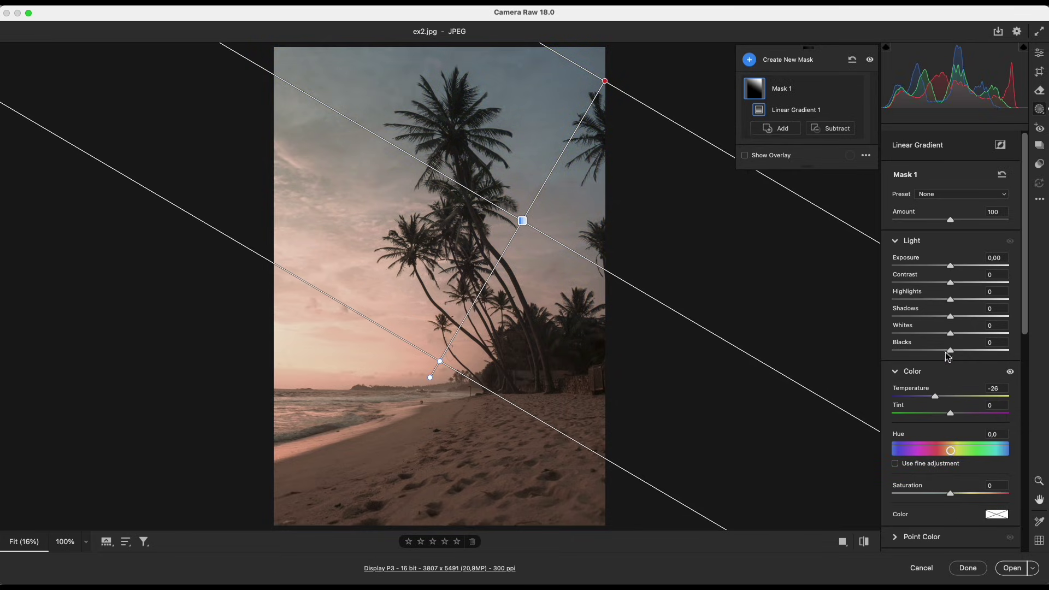
{"action": "left_click_drag", "start_coordinate": [950, 334], "coordinate": [958, 331]}
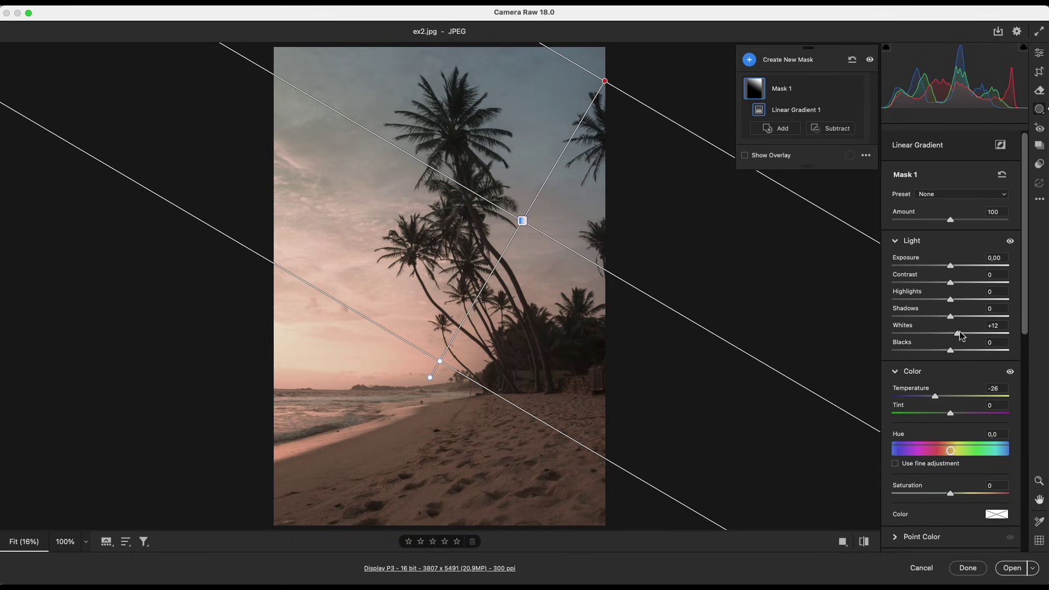
Add a second linear gradient from the bottom over the beach and warm its temperature.
{"action": "key", "text": "g"}
{"action": "left_click_drag", "start_coordinate": [642, 495], "coordinate": [471, 208]}
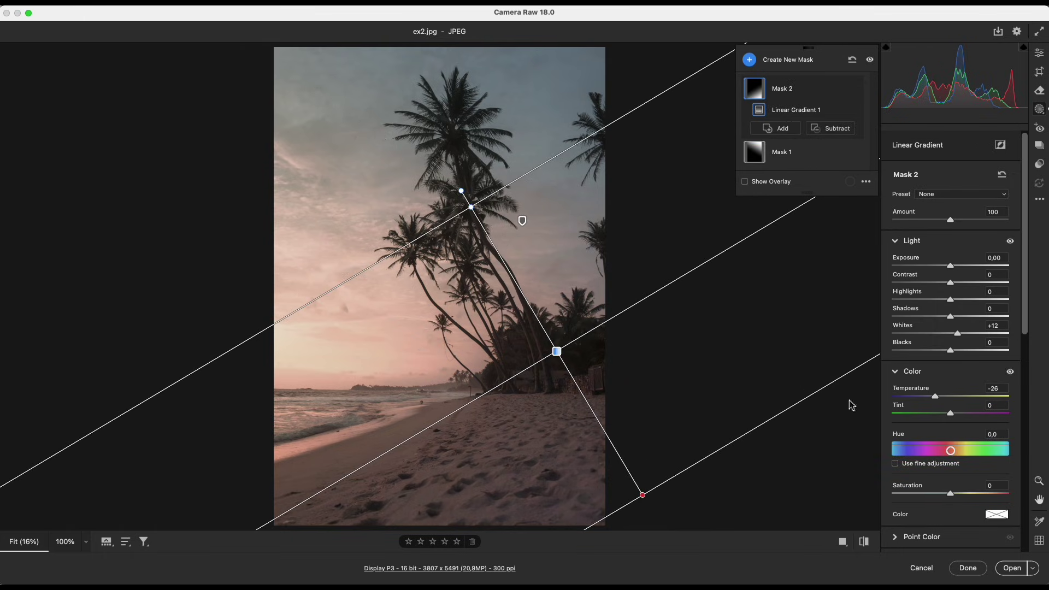
{"action": "left_click_drag", "start_coordinate": [1024, 306], "coordinate": [1036, 284]}
{"action": "left_click", "coordinate": [1002, 174]}
{"action": "left_click_drag", "start_coordinate": [951, 396], "coordinate": [975, 402]}
{"action": "scroll", "coordinate": [1017, 323], "scroll_direction": "down", "scroll_amount": 5}
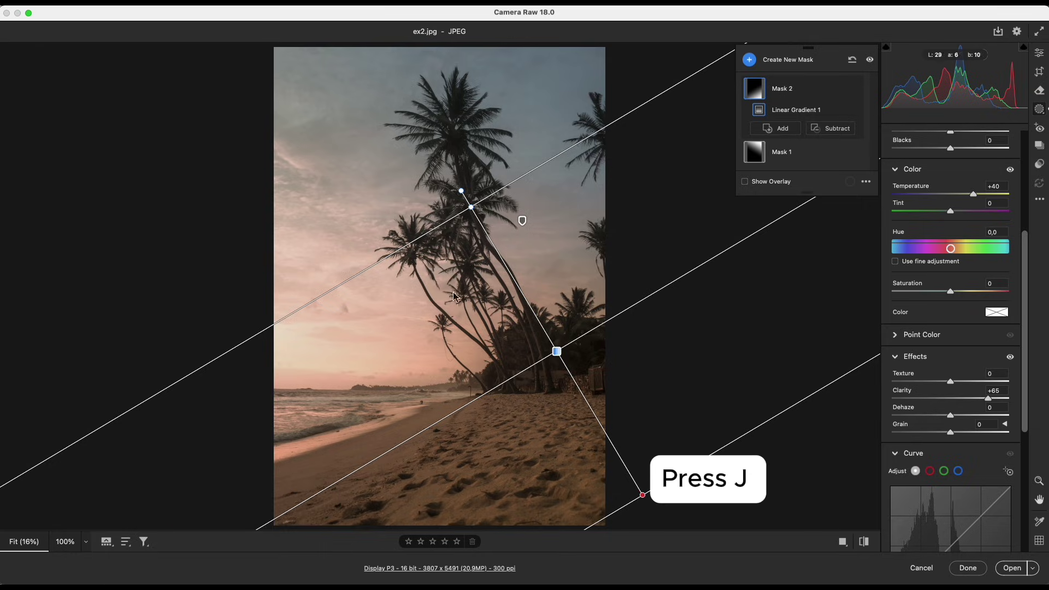
Add a warm, brighter radial glow on the left toward the sunset, then compare before and after.
{"action": "key", "text": "j"}
{"action": "left_click_drag", "start_coordinate": [276, 230], "coordinate": [142, 421]}
{"action": "left_click_drag", "start_coordinate": [426, 334], "coordinate": [376, 338]}
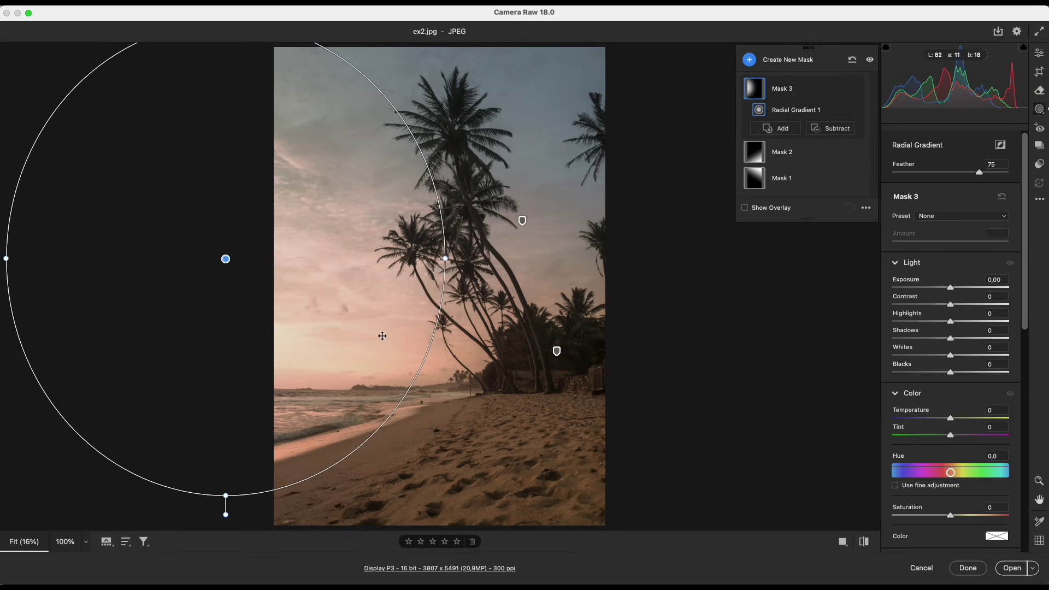
{"action": "left_click_drag", "start_coordinate": [951, 355], "coordinate": [972, 355]}
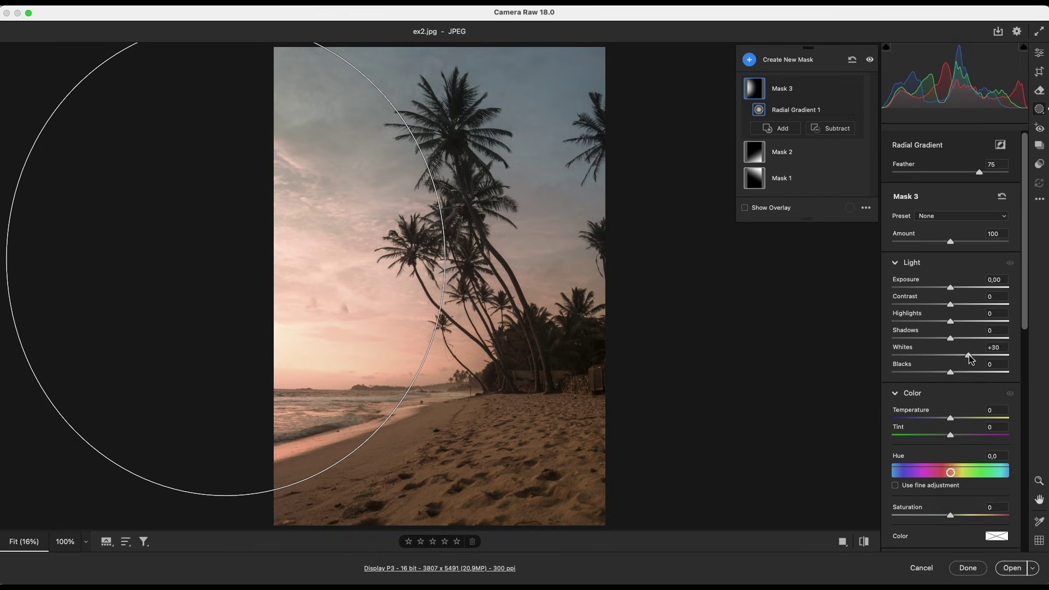
{"action": "left_click_drag", "start_coordinate": [951, 419], "coordinate": [973, 432]}
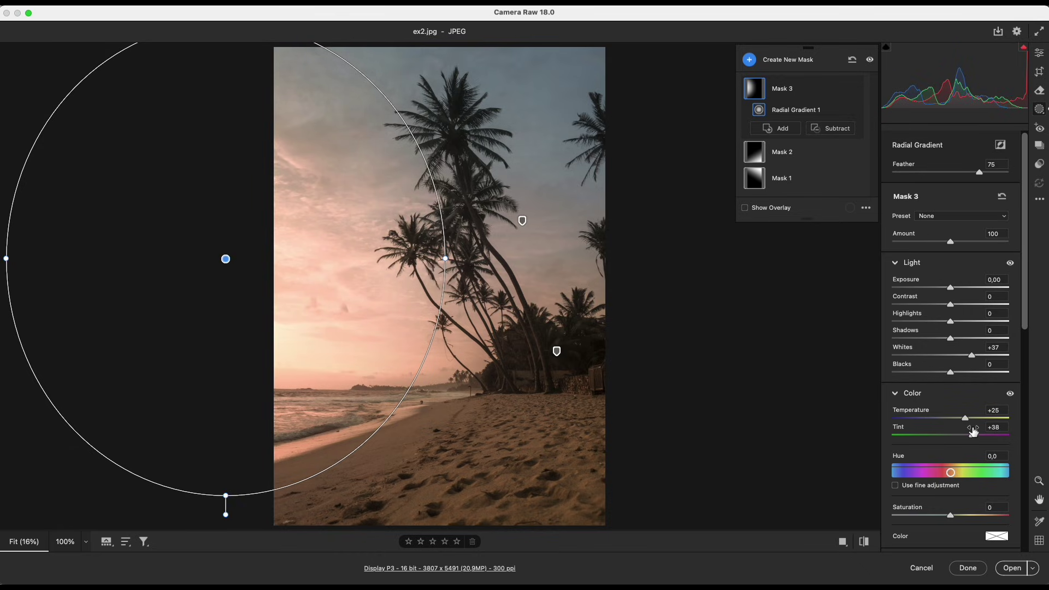
{"action": "left_click", "coordinate": [841, 543]}
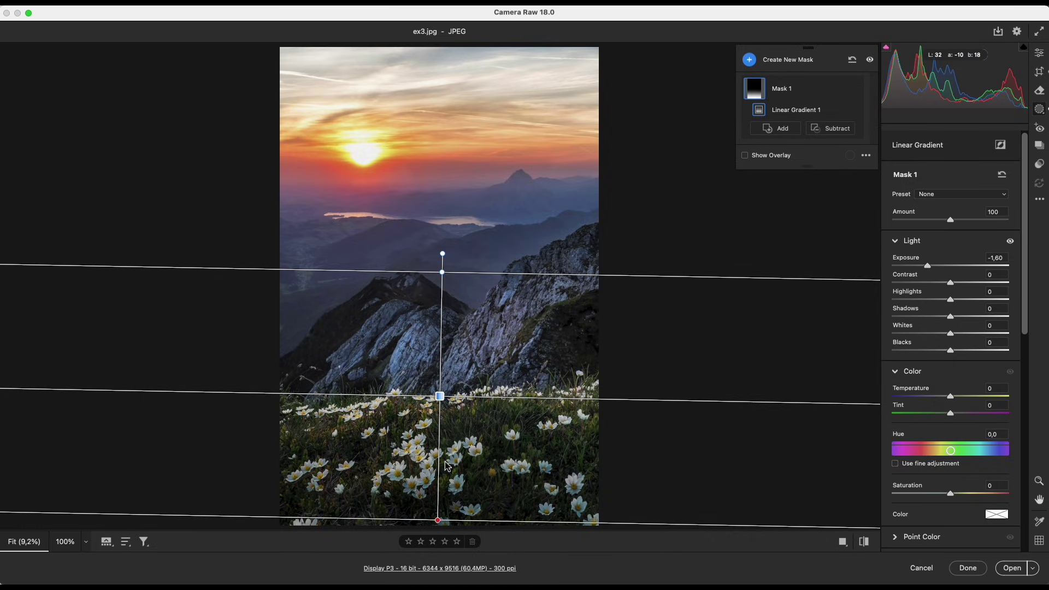
Add a Flow 88 brush to Mask 1, paint over the foreground flowers, then compare before and after.
{"action": "left_click", "coordinate": [834, 128]}
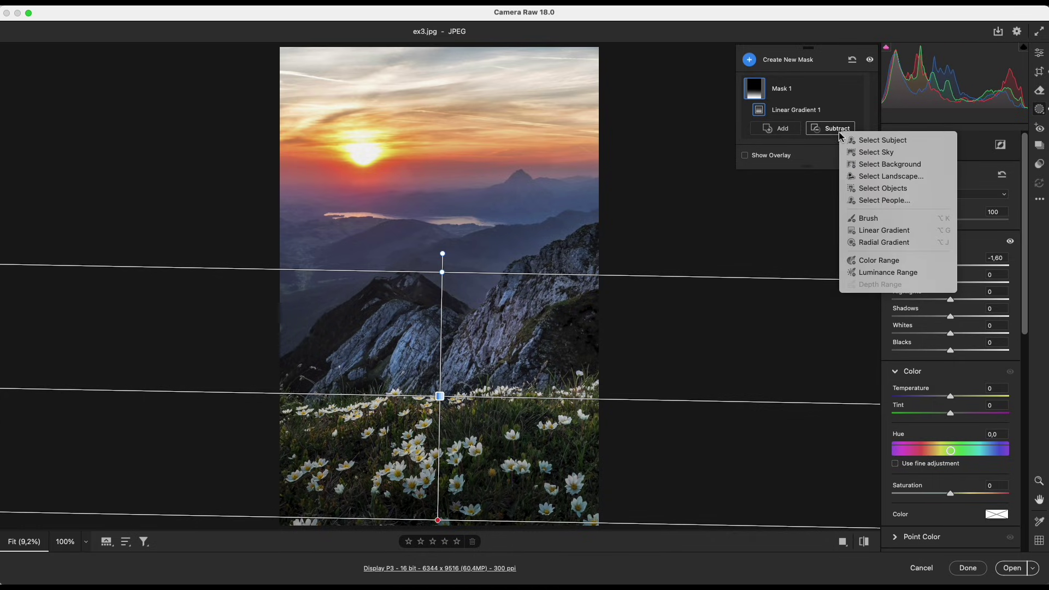
{"action": "left_click", "coordinate": [869, 219]}
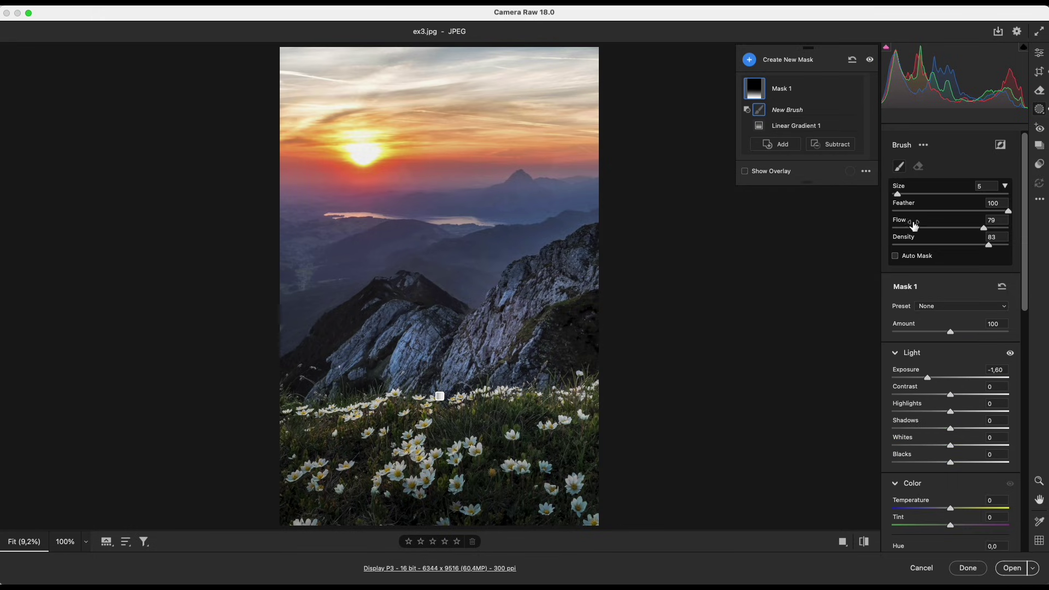
{"action": "left_click_drag", "start_coordinate": [924, 227], "coordinate": [997, 234]}
{"action": "key", "text": "bracketleft"}
{"action": "left_click_drag", "start_coordinate": [604, 464], "coordinate": [579, 491]}
{"action": "key", "text": "bracketright"}
{"action": "mouse_move", "coordinate": [579, 422]}
{"action": "left_mouse_down"}
{"action": "mouse_move", "coordinate": [351, 470]}
{"action": "mouse_move", "coordinate": [448, 527]}
{"action": "mouse_move", "coordinate": [336, 415]}
{"action": "mouse_move", "coordinate": [547, 469]}
{"action": "left_mouse_up"}
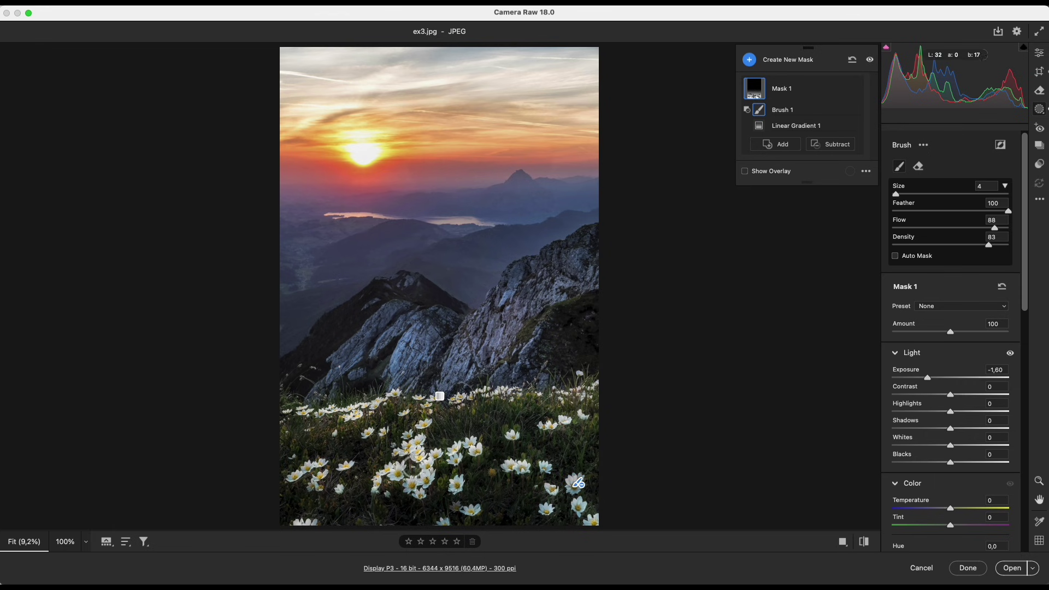
{"action": "left_click", "coordinate": [842, 542]}
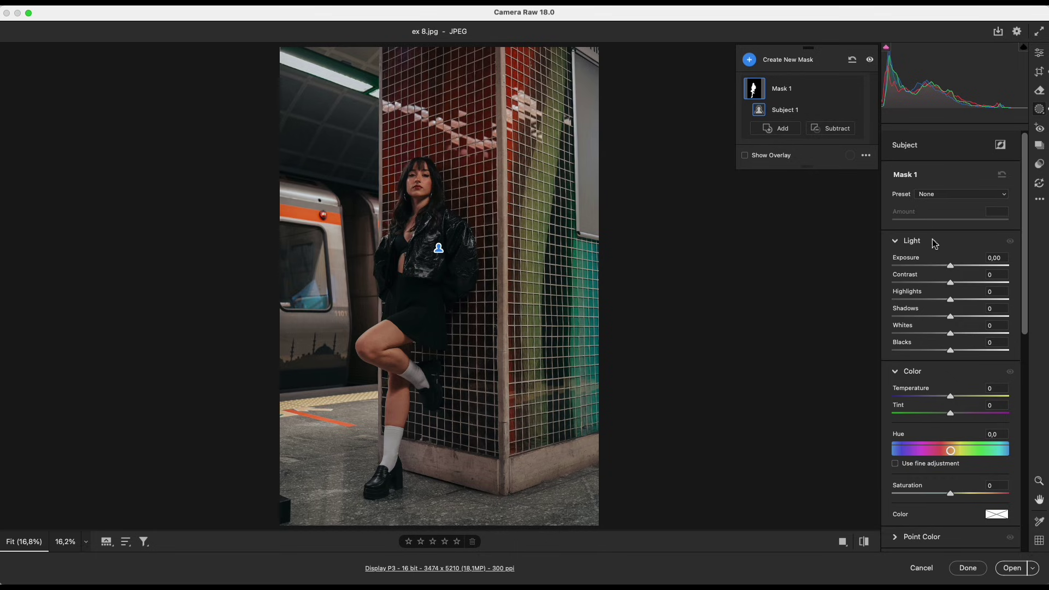
Intersect the subject mask with a radial gradient around the woman and set Exposure +1,05.
{"action": "left_click_drag", "start_coordinate": [951, 266], "coordinate": [972, 265]}
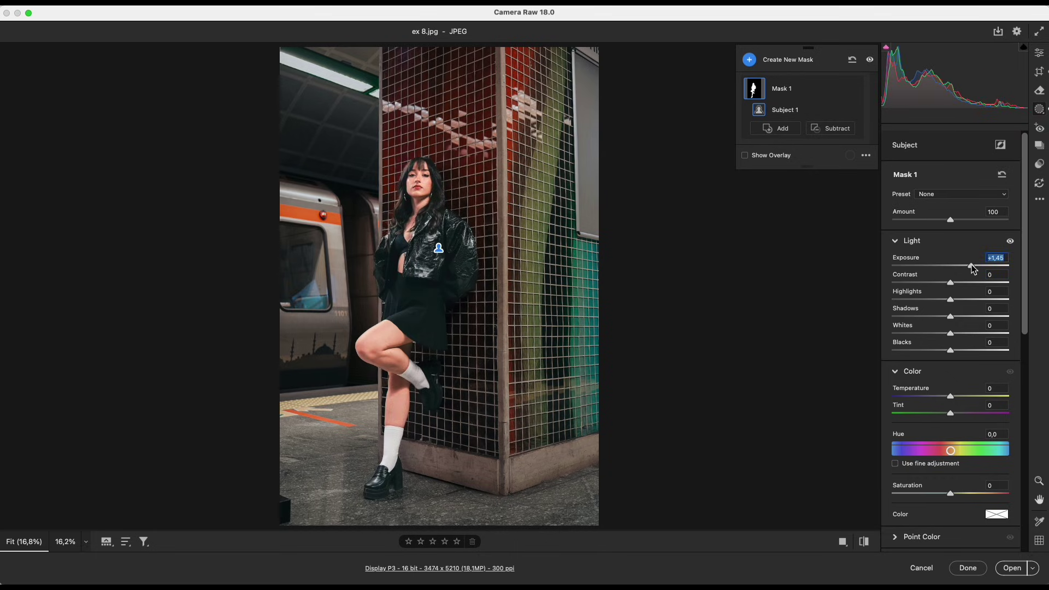
{"action": "double_click", "coordinate": [971, 266]}
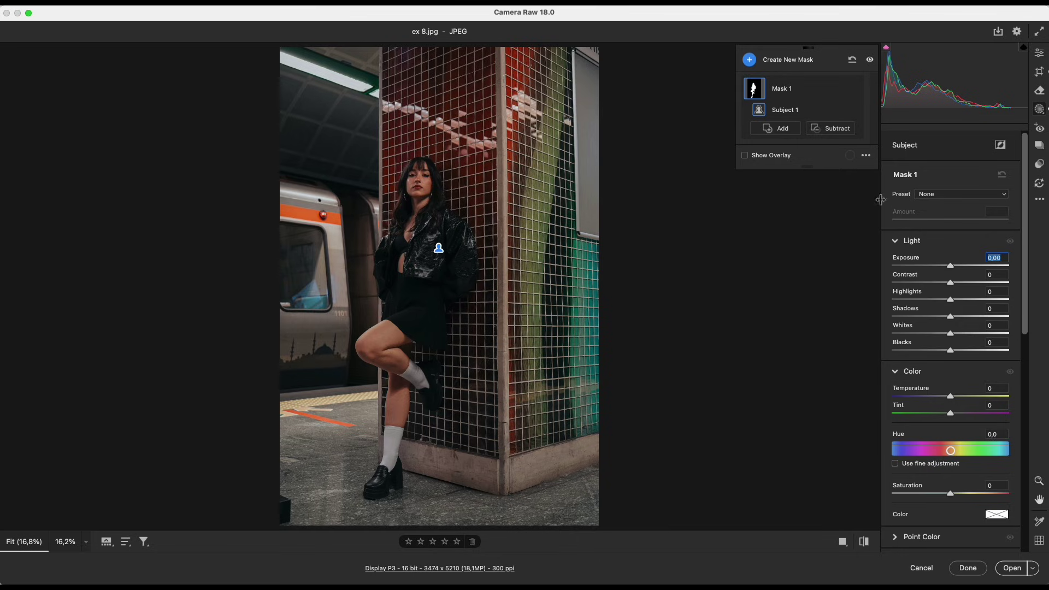
{"action": "left_click", "coordinate": [839, 90]}
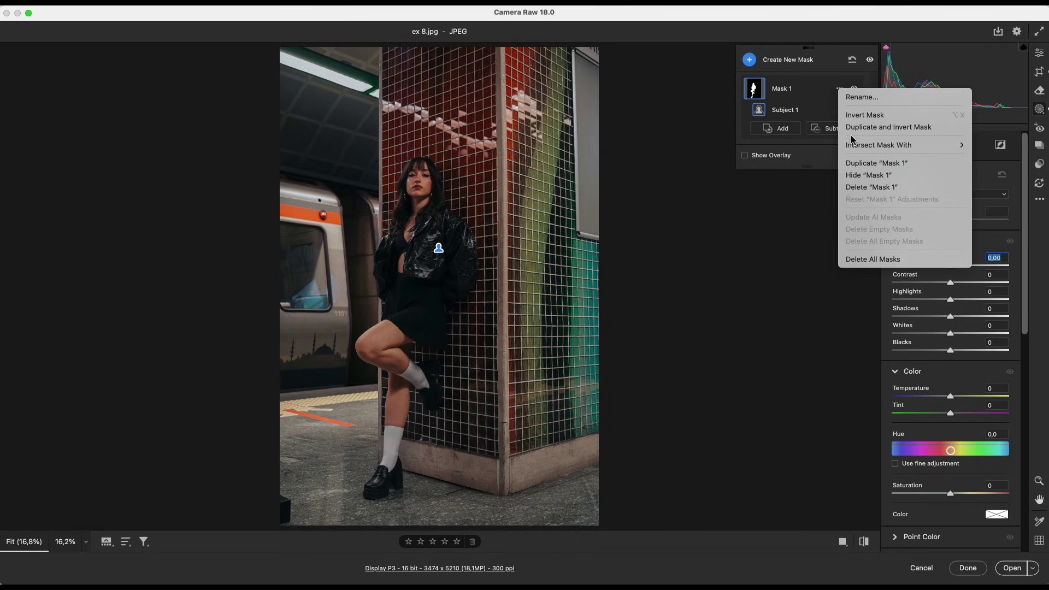
{"action": "mouse_move", "coordinate": [858, 146]}
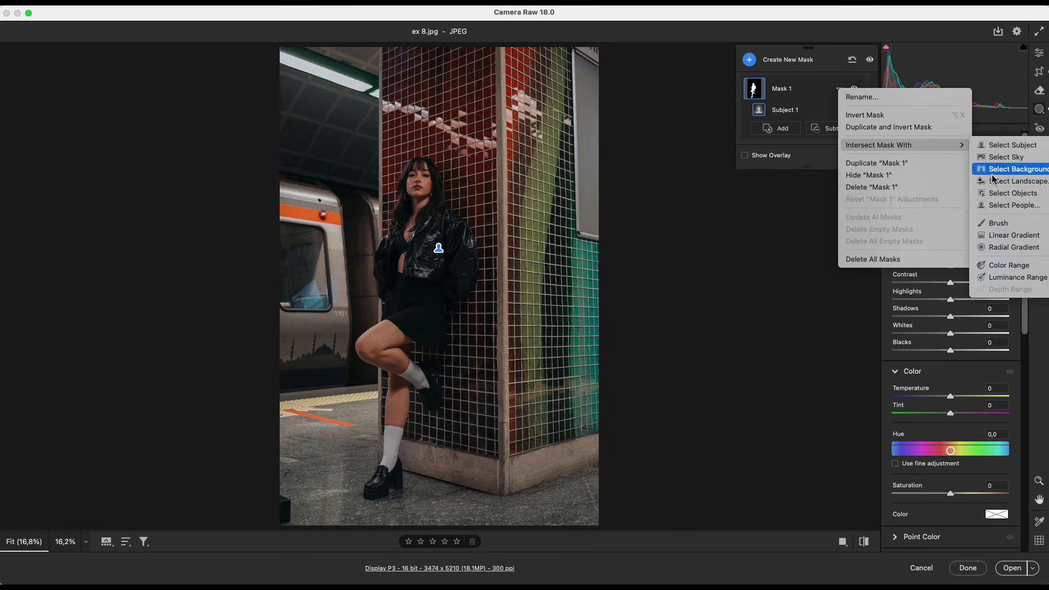
{"action": "left_click", "coordinate": [996, 248]}
{"action": "left_click_drag", "start_coordinate": [426, 172], "coordinate": [466, 290]}
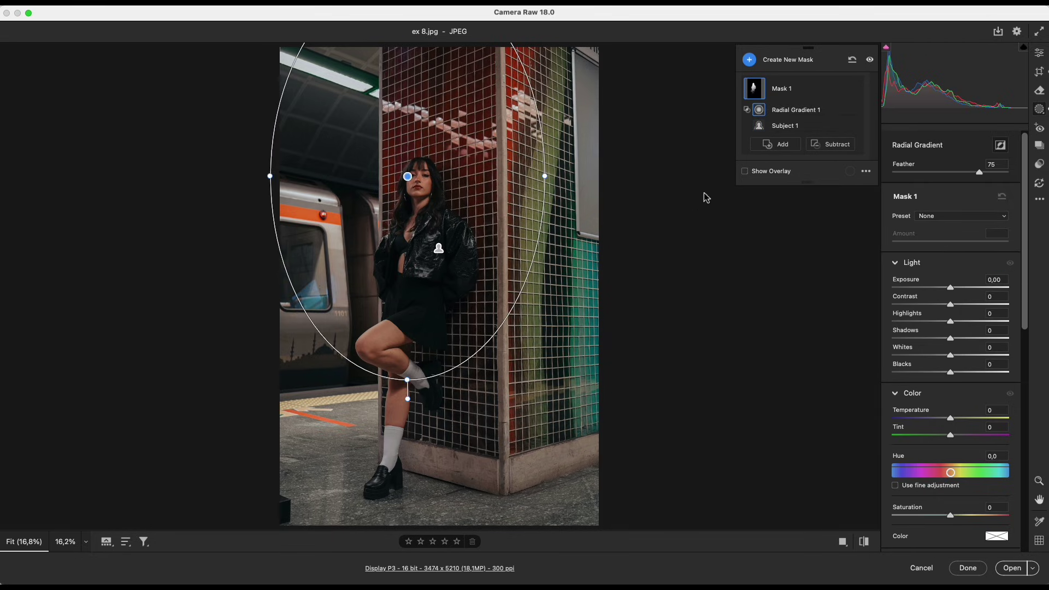
{"action": "left_click", "coordinate": [745, 171]}
{"action": "mouse_move", "coordinate": [447, 219]}
{"action": "left_mouse_down"}
{"action": "mouse_move", "coordinate": [456, 284]}
{"action": "mouse_move", "coordinate": [440, 306]}
{"action": "mouse_move", "coordinate": [447, 213]}
{"action": "left_mouse_up"}
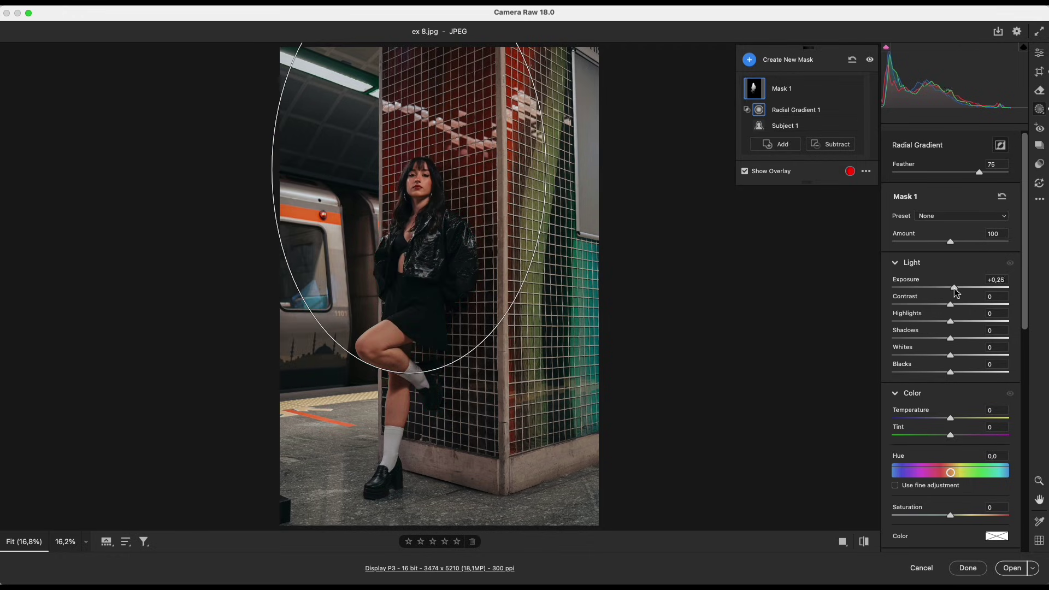
{"action": "left_click_drag", "start_coordinate": [956, 292], "coordinate": [968, 291]}
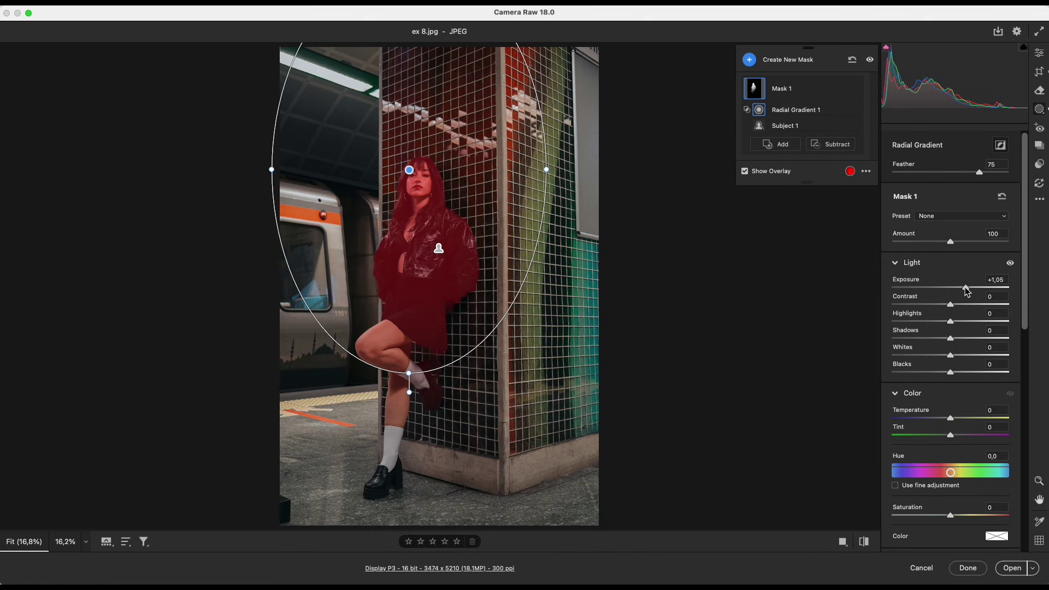
Review the subway edit, then rotate the aerial photo's crop to -1,58° using an opaque grid overlay.
{"action": "key", "text": "e"}
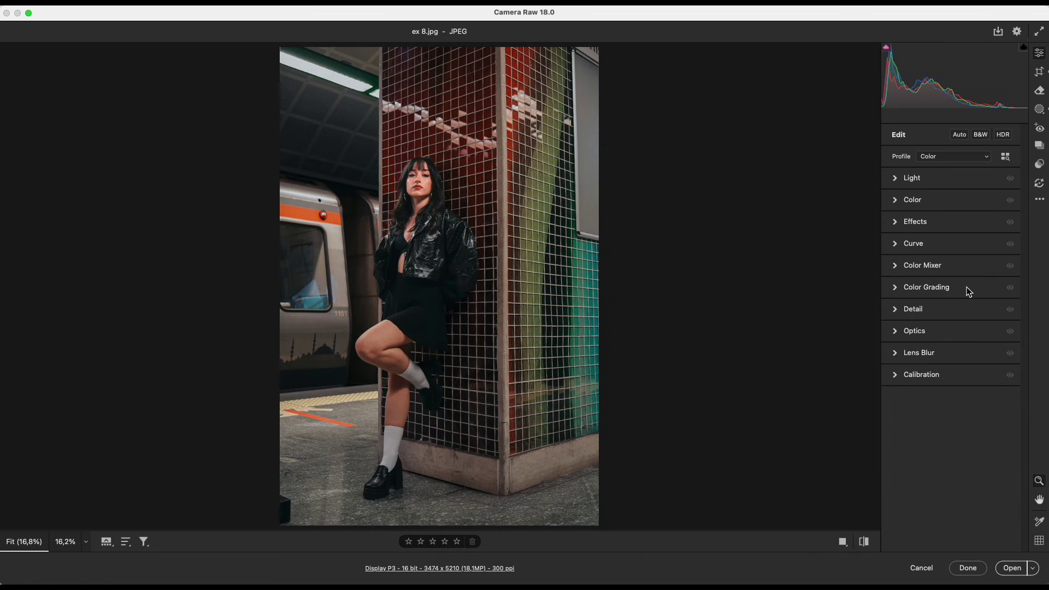
{"action": "left_click", "coordinate": [842, 542]}
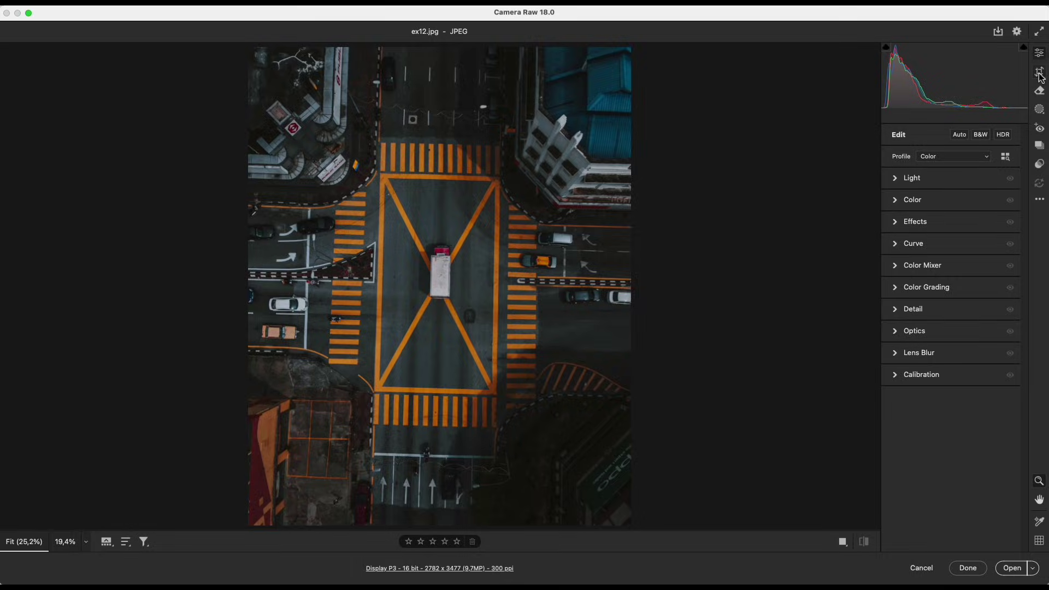
{"action": "key", "text": "c"}
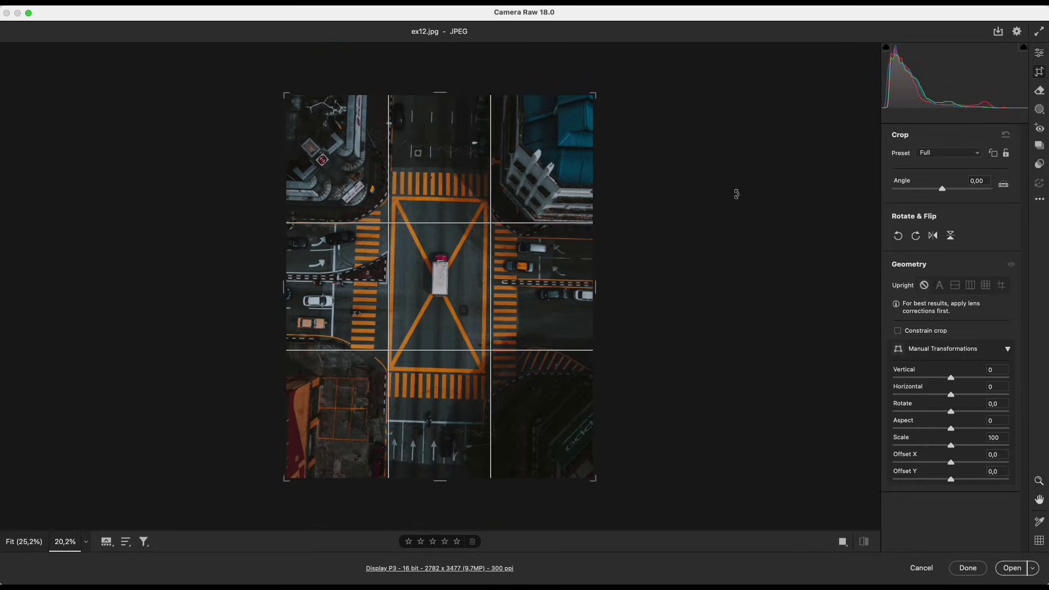
{"action": "left_click_drag", "start_coordinate": [677, 203], "coordinate": [683, 196]}
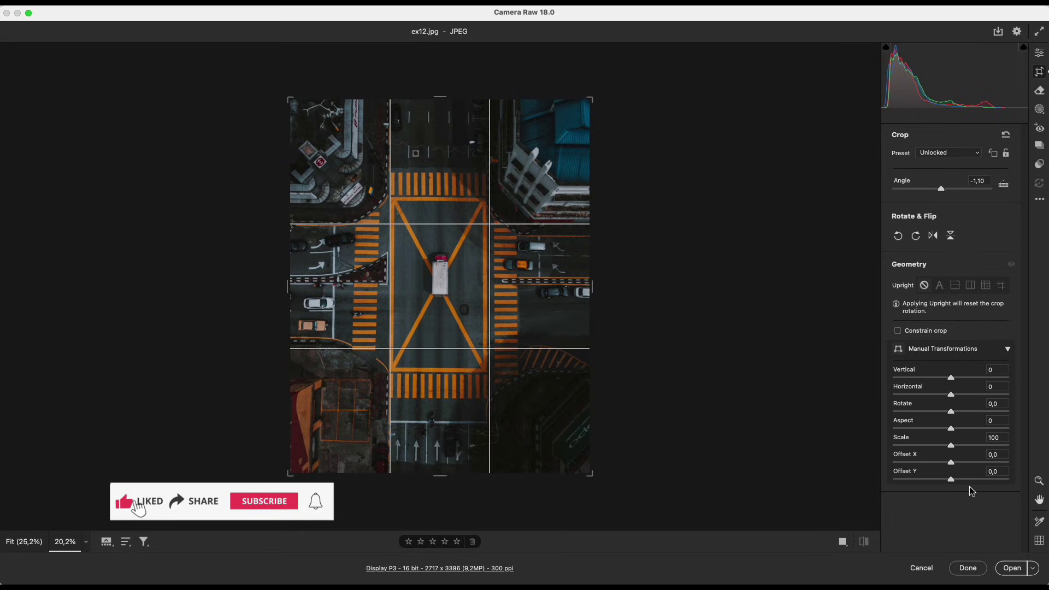
{"action": "left_click", "coordinate": [1039, 541]}
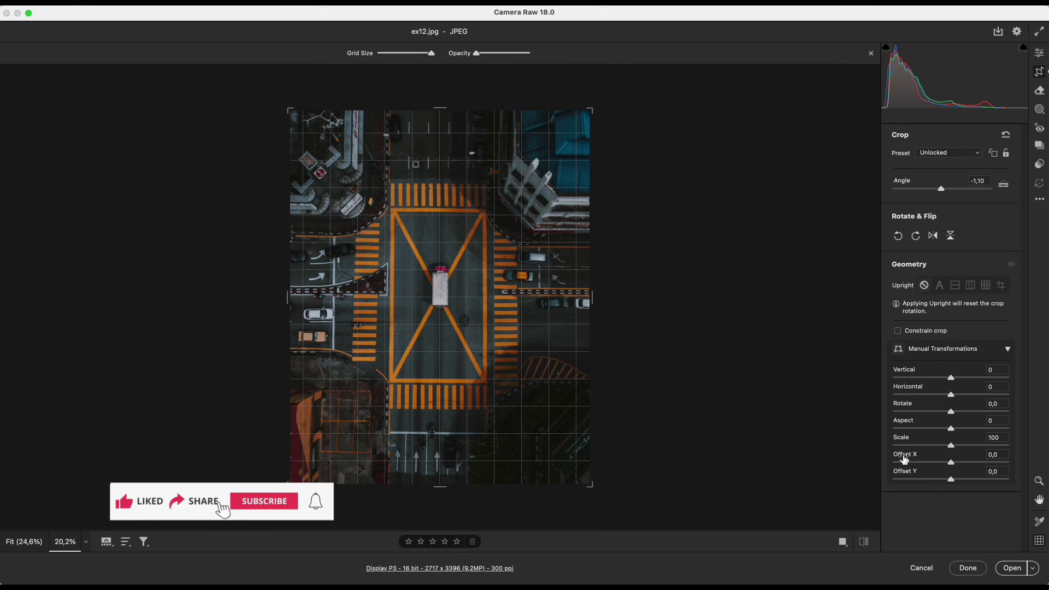
{"action": "left_click_drag", "start_coordinate": [477, 54], "coordinate": [539, 55]}
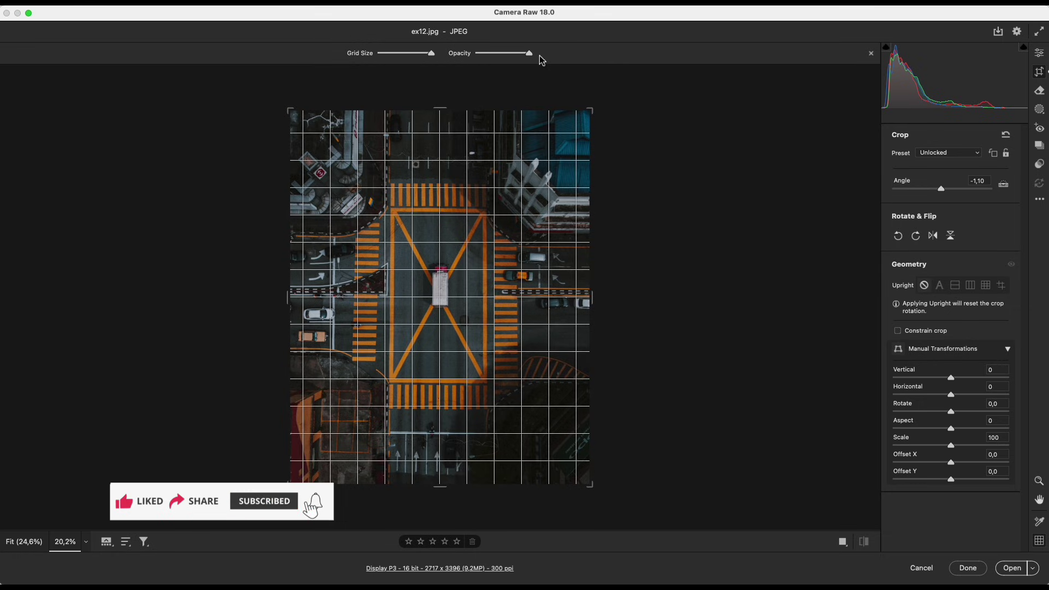
{"action": "left_click_drag", "start_coordinate": [611, 155], "coordinate": [641, 152]}
{"action": "left_click", "coordinate": [843, 542]}
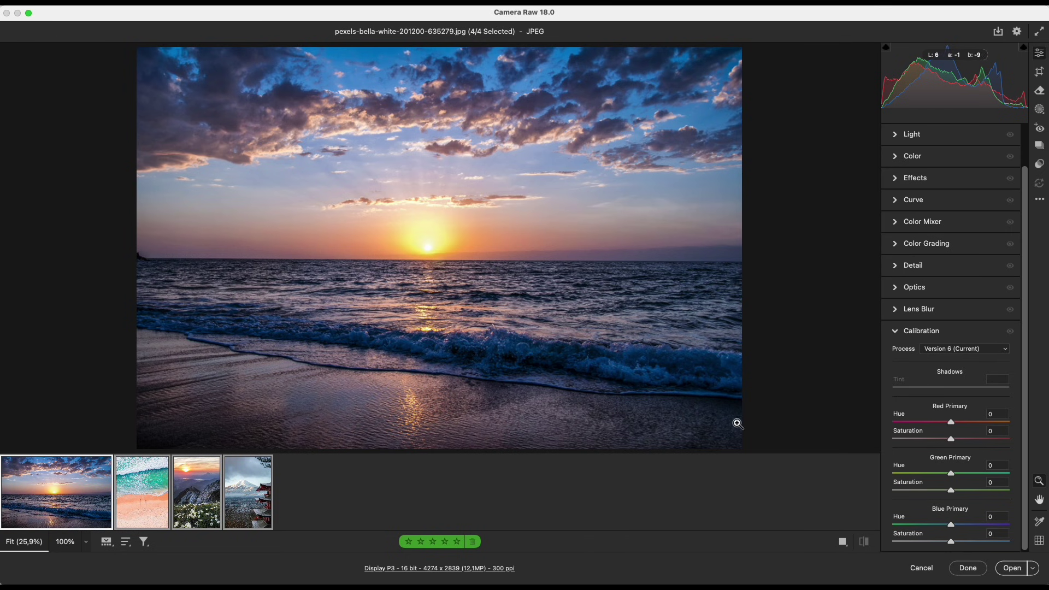
Set Blue Primary Hue -100 and Red Primary Hue +92, then review the beach, mountain and Fuji photos.
{"action": "left_click_drag", "start_coordinate": [951, 527], "coordinate": [891, 527]}
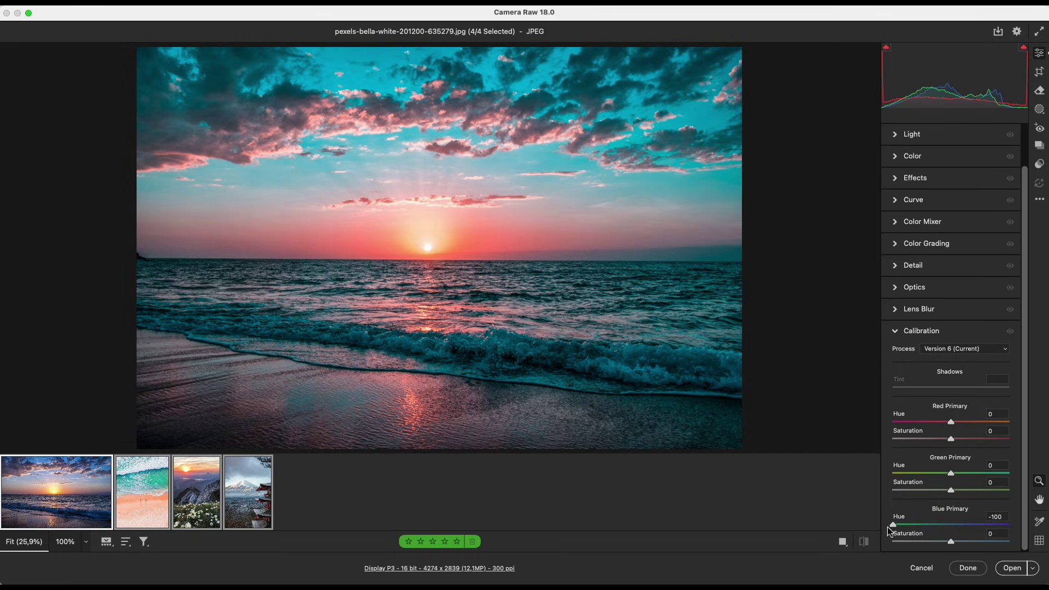
{"action": "left_click_drag", "start_coordinate": [951, 422], "coordinate": [1004, 422]}
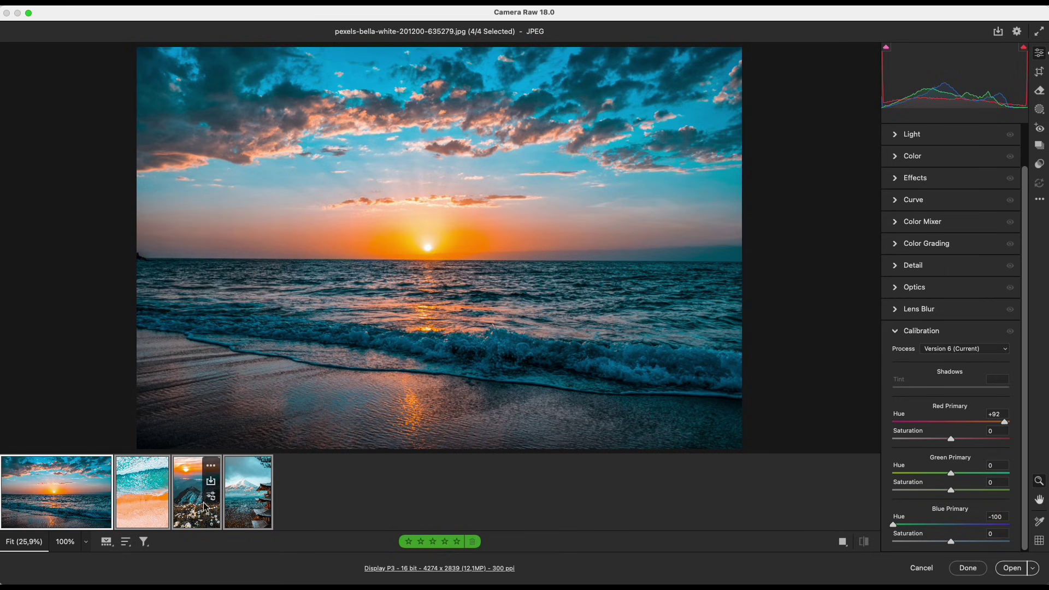
{"action": "left_click", "coordinate": [148, 514]}
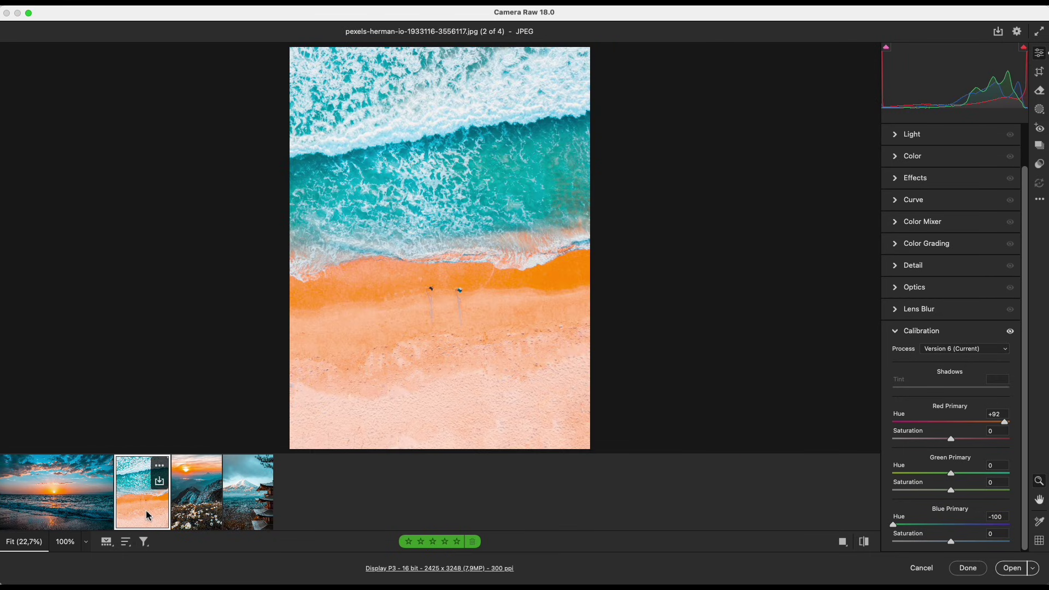
{"action": "left_click", "coordinate": [842, 541]}
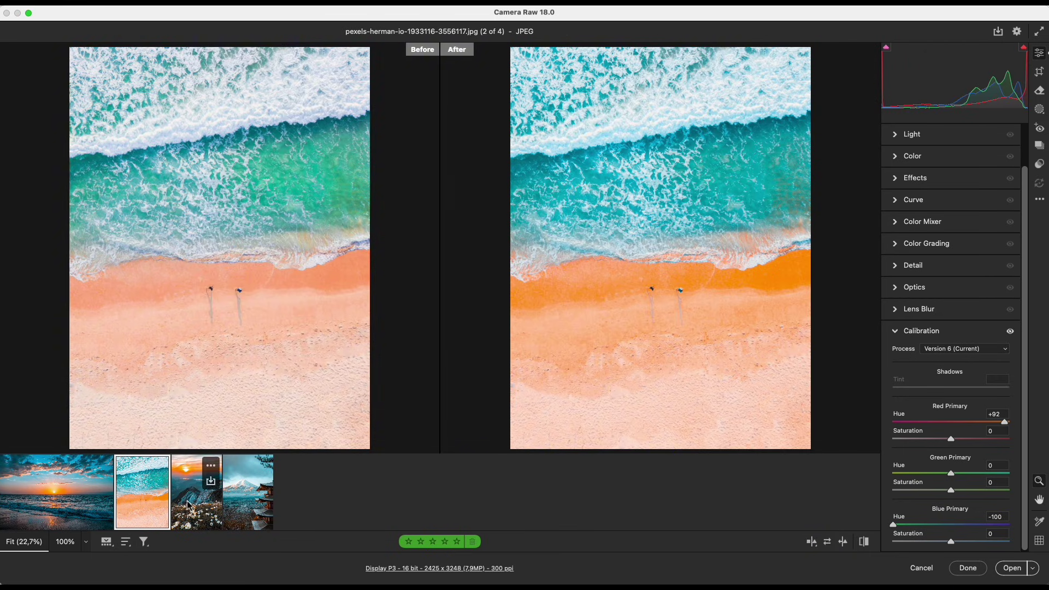
{"action": "left_click", "coordinate": [210, 473]}
{"action": "left_click", "coordinate": [258, 502]}
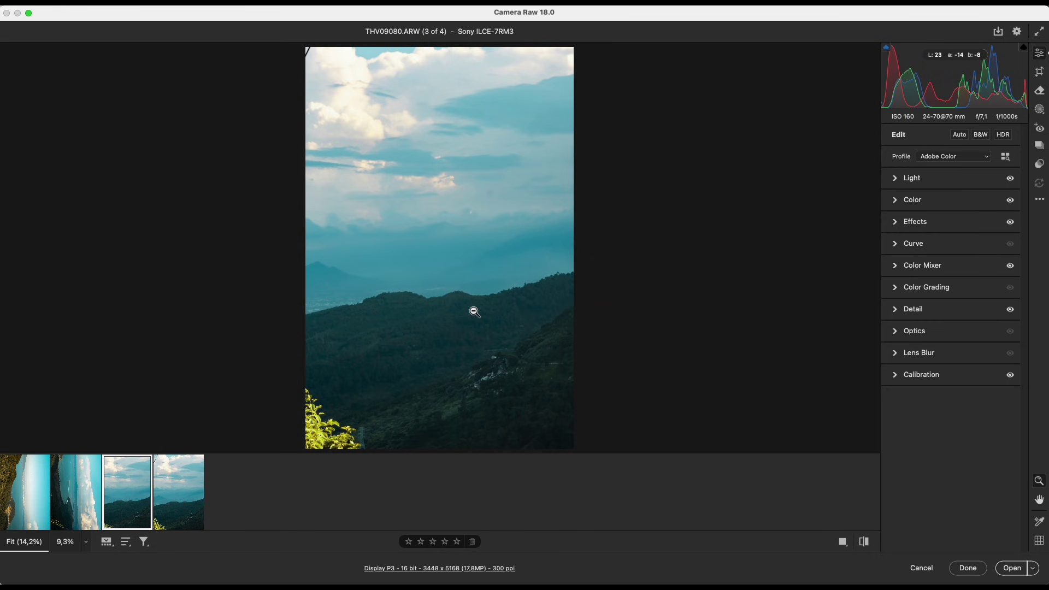
{"action": "key", "text": "Left"}
{"action": "key", "text": "Left"}
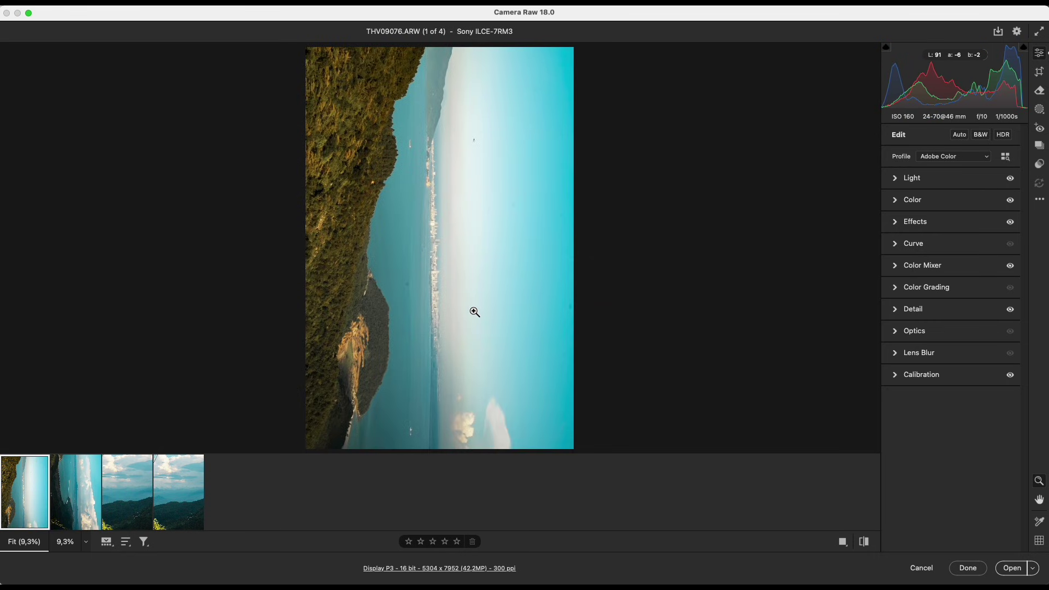
Rotate the first photo two quarter turns left and the second photo a quarter turn right.
{"action": "key", "text": "l"}
{"action": "key", "text": "l"}
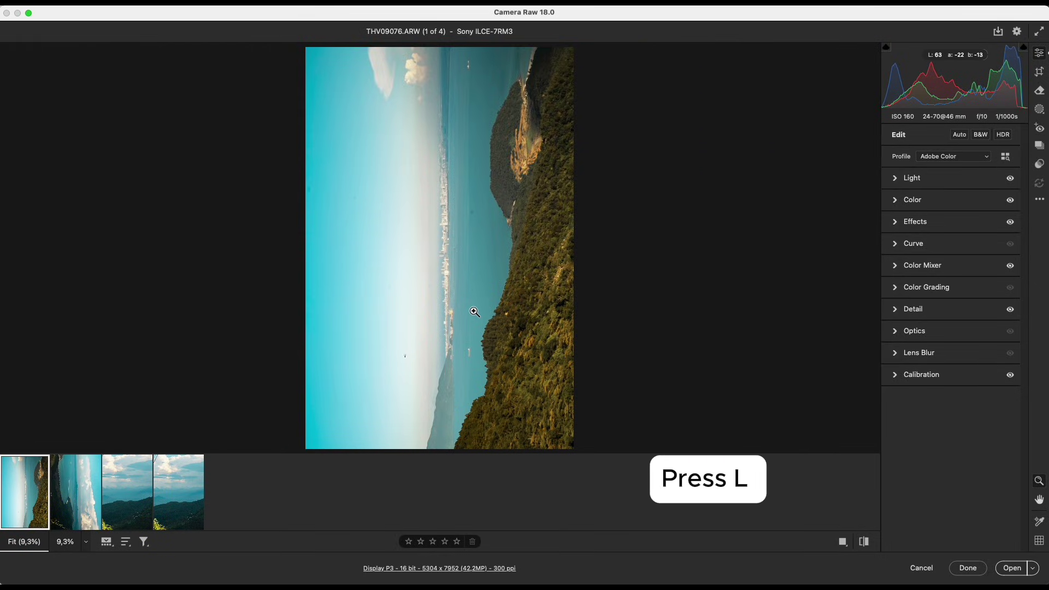
{"action": "key", "text": "l"}
{"action": "key", "text": "Right"}
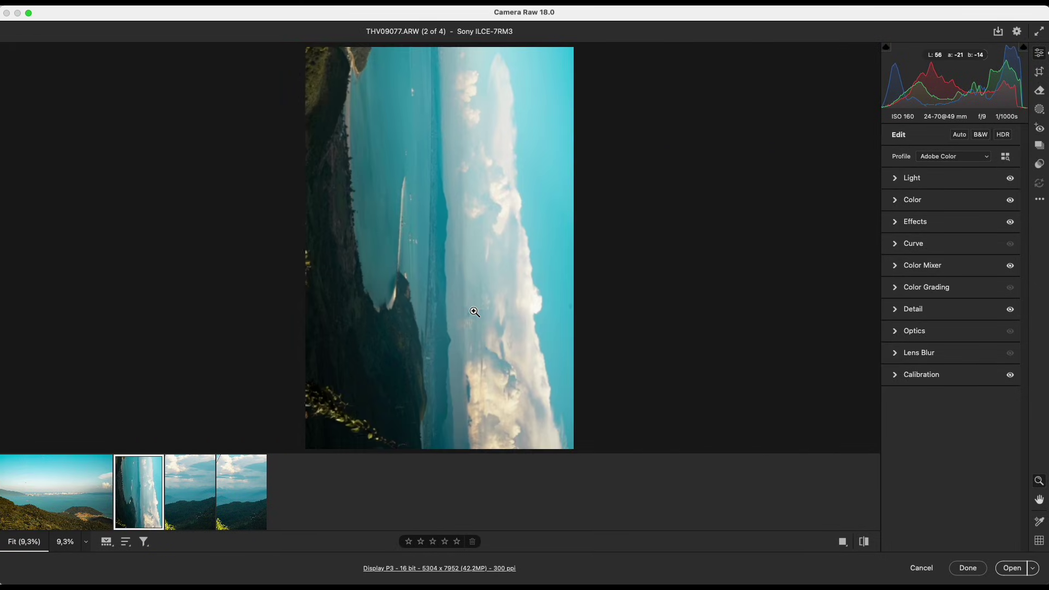
{"action": "key", "text": "r"}
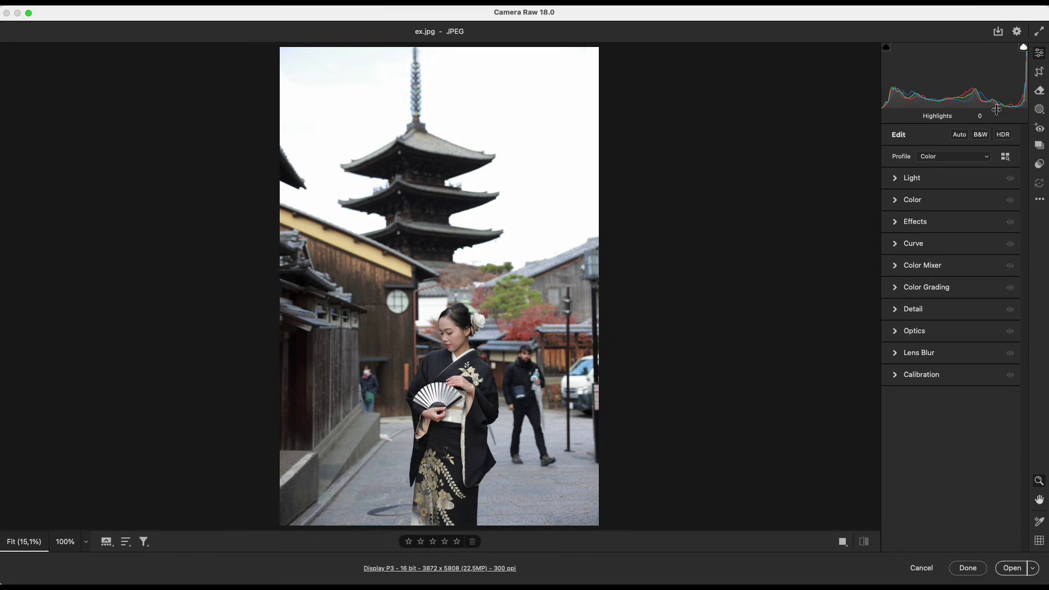
Use the Remove tool's People distraction removal to erase the two background passers-by.
{"action": "left_click", "coordinate": [1039, 93]}
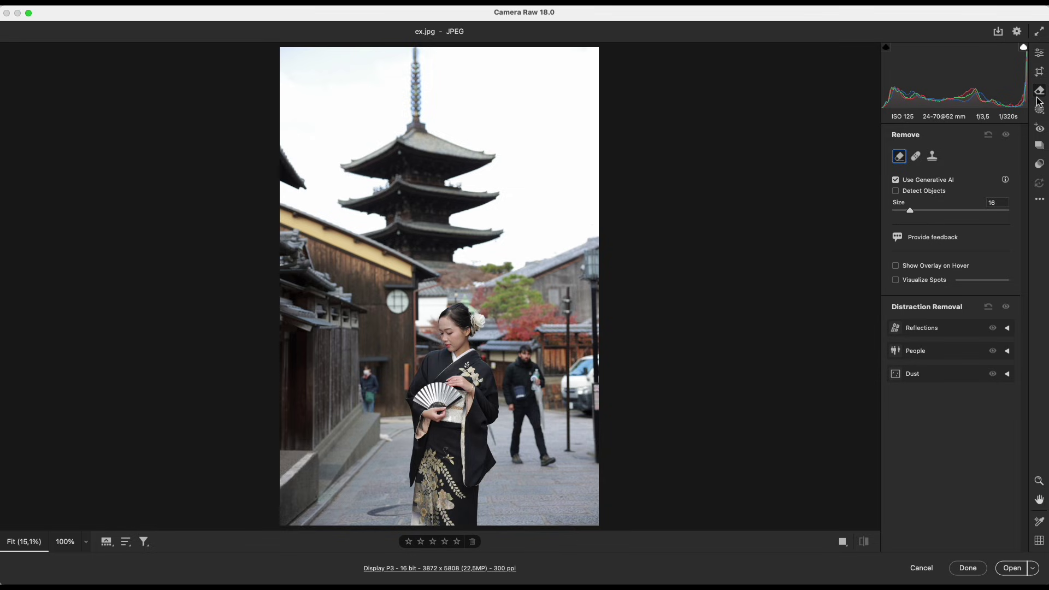
{"action": "left_click", "coordinate": [1007, 350]}
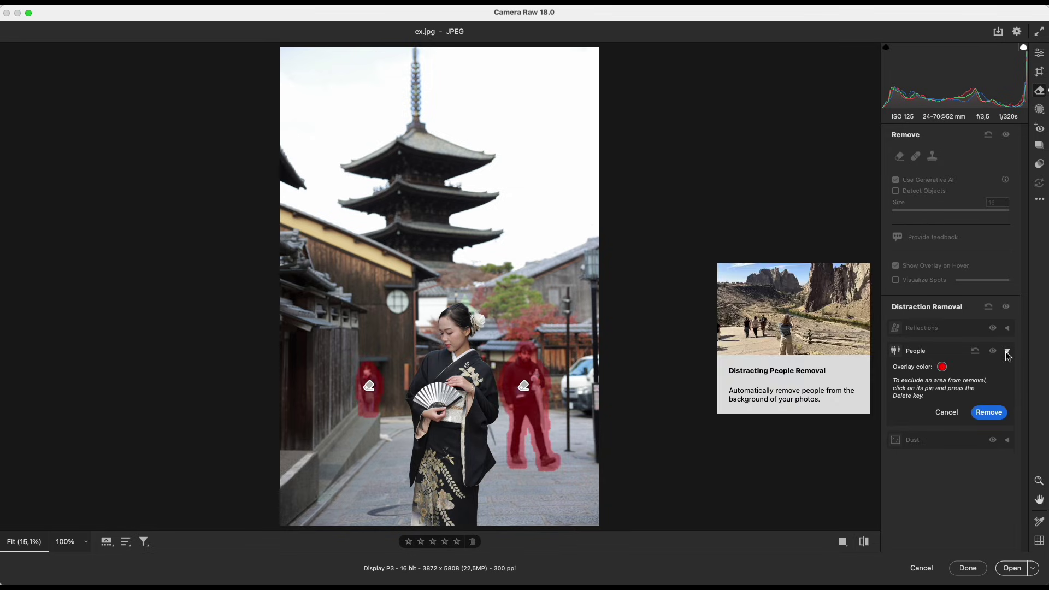
{"action": "left_click", "coordinate": [989, 412]}
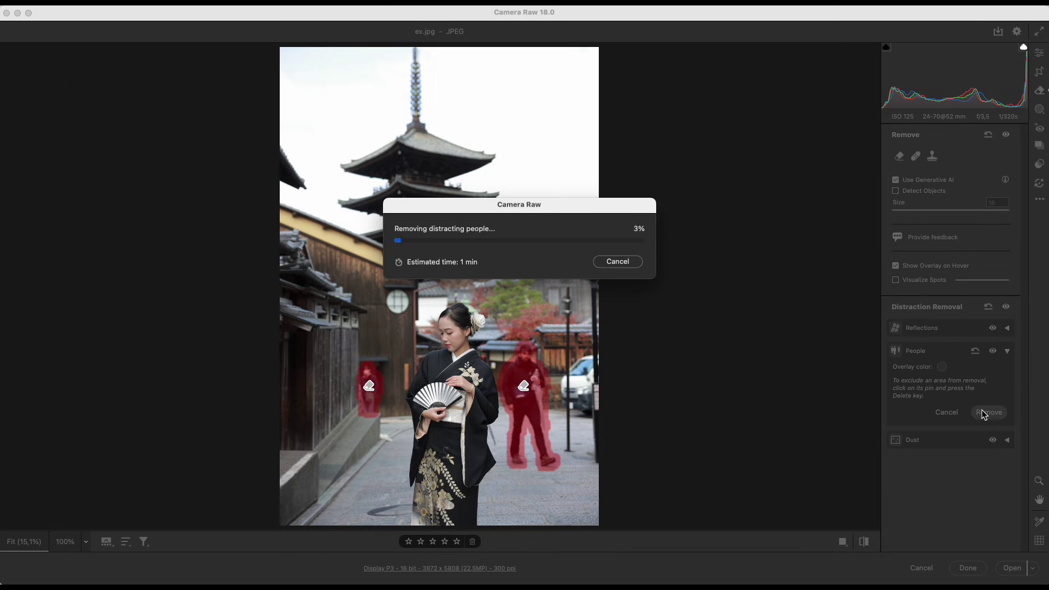